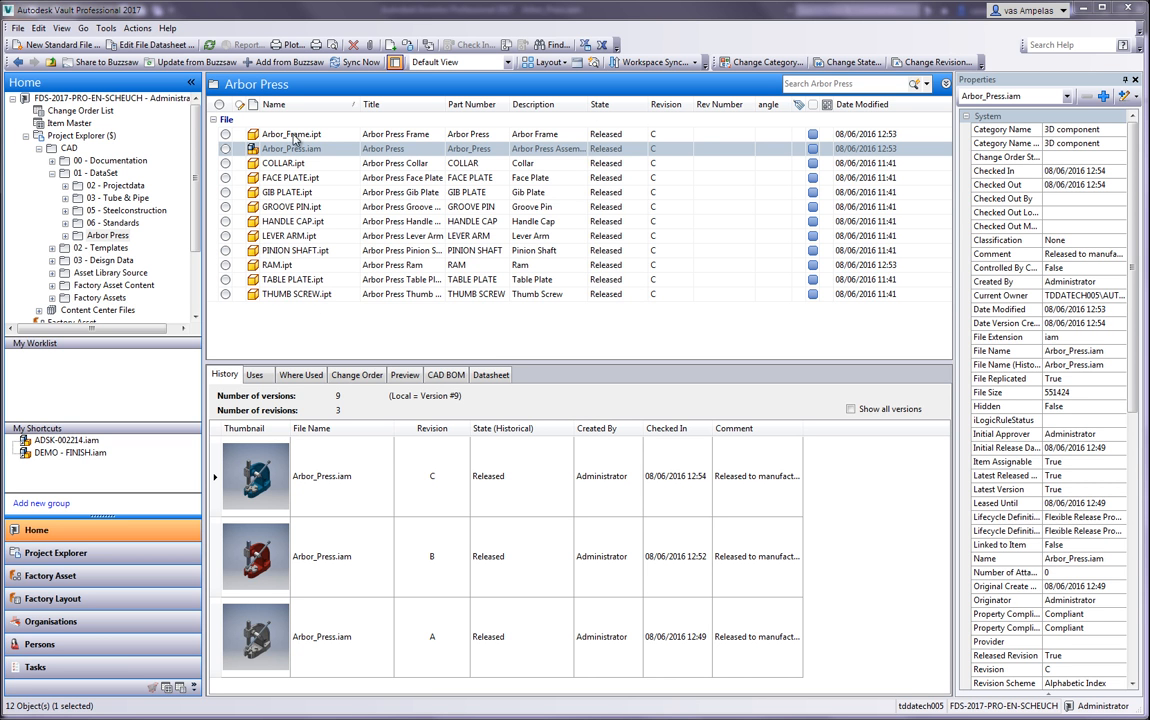
Step: Examine the released revisions A, B and C in the version history of Arbor_Press.iam
{"action": "left_click", "coordinate": [340, 500]}
{"action": "key", "text": "Down"}
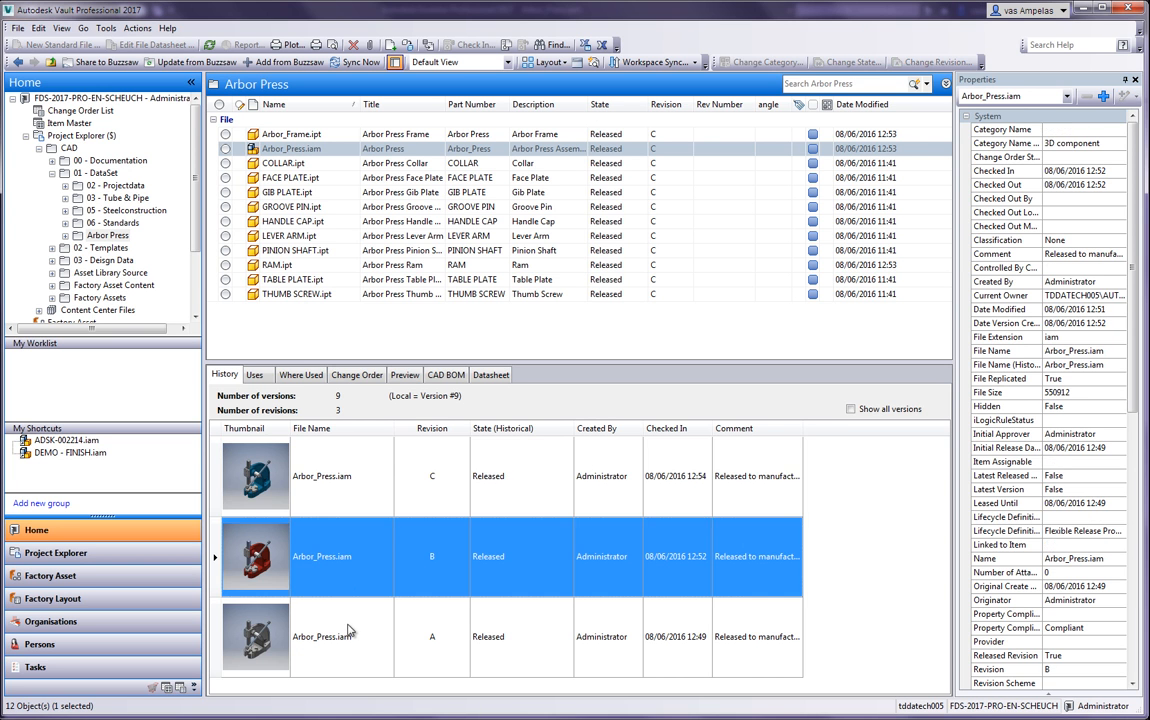
{"action": "key", "text": "Down"}
{"action": "key", "text": "Up"}
{"action": "key", "text": "Up"}
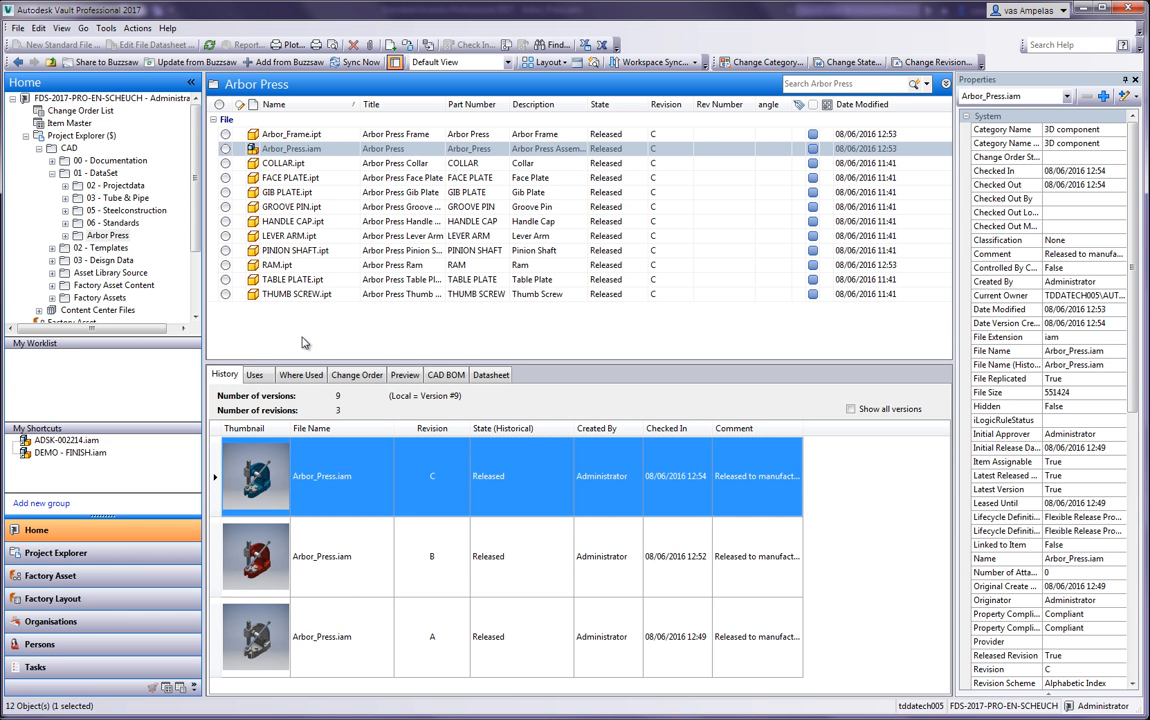
{"action": "left_click", "coordinate": [304, 343]}
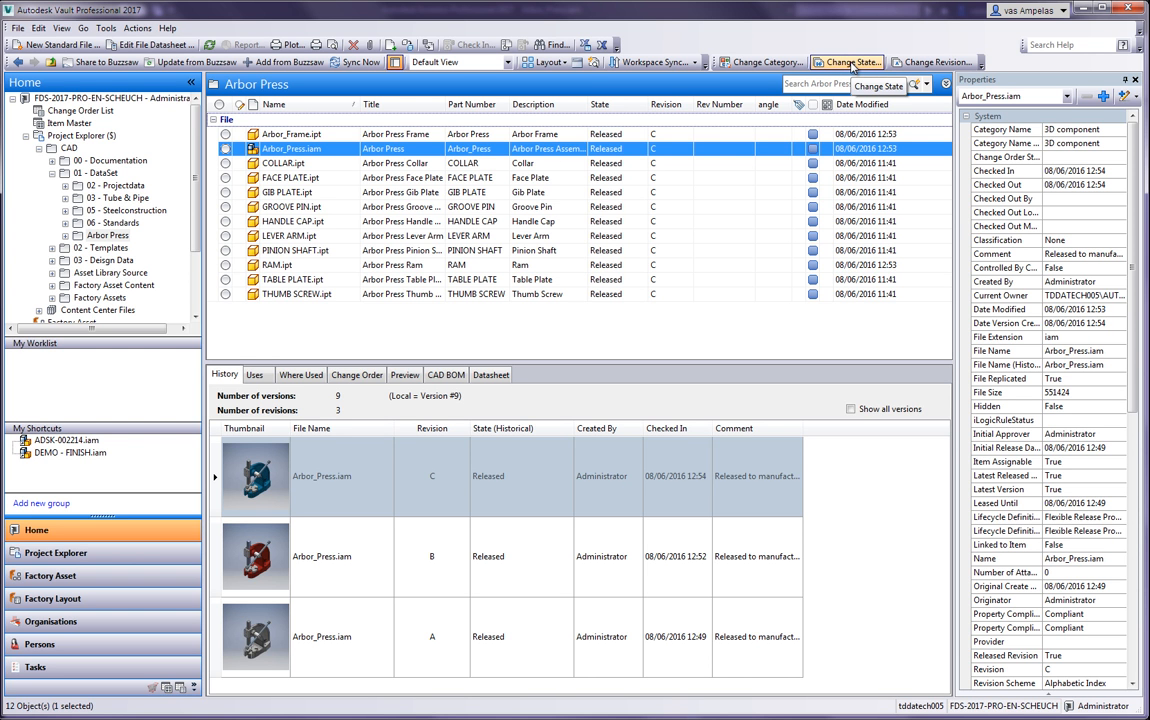
Step: Change the lifecycle state of all twelve Arbor Press files, from Arbor_Frame.ipt through THUMB SCREW.ipt, to Work in Progress
{"action": "left_click", "coordinate": [258, 134]}
{"action": "left_click", "coordinate": [301, 295], "text": "shift"}
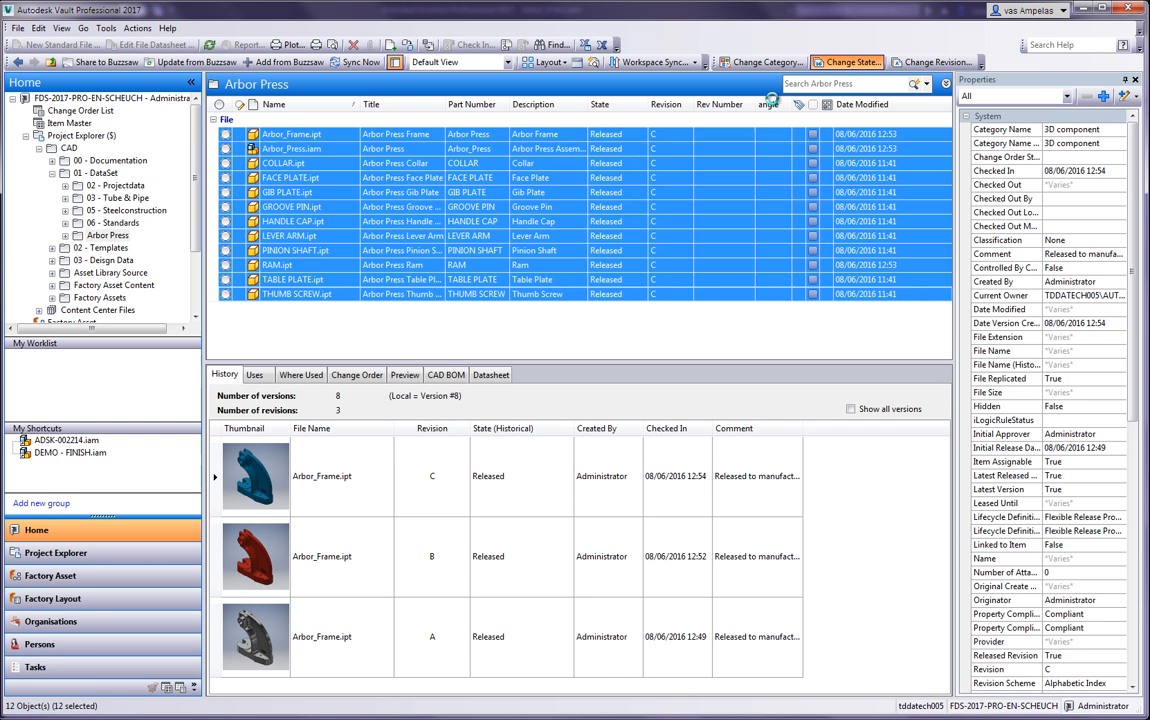
{"action": "left_click", "coordinate": [850, 62]}
{"action": "left_click", "coordinate": [270, 102]}
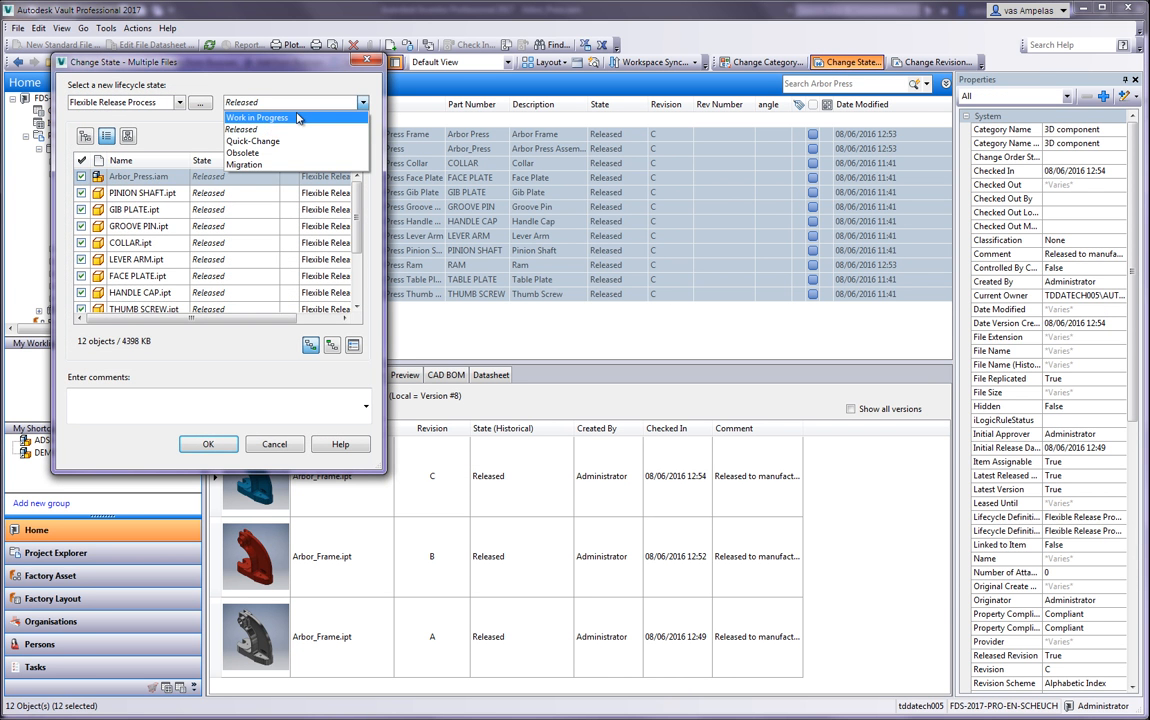
{"action": "left_click", "coordinate": [270, 113]}
{"action": "left_click_drag", "start_coordinate": [243, 62], "coordinate": [286, 62]}
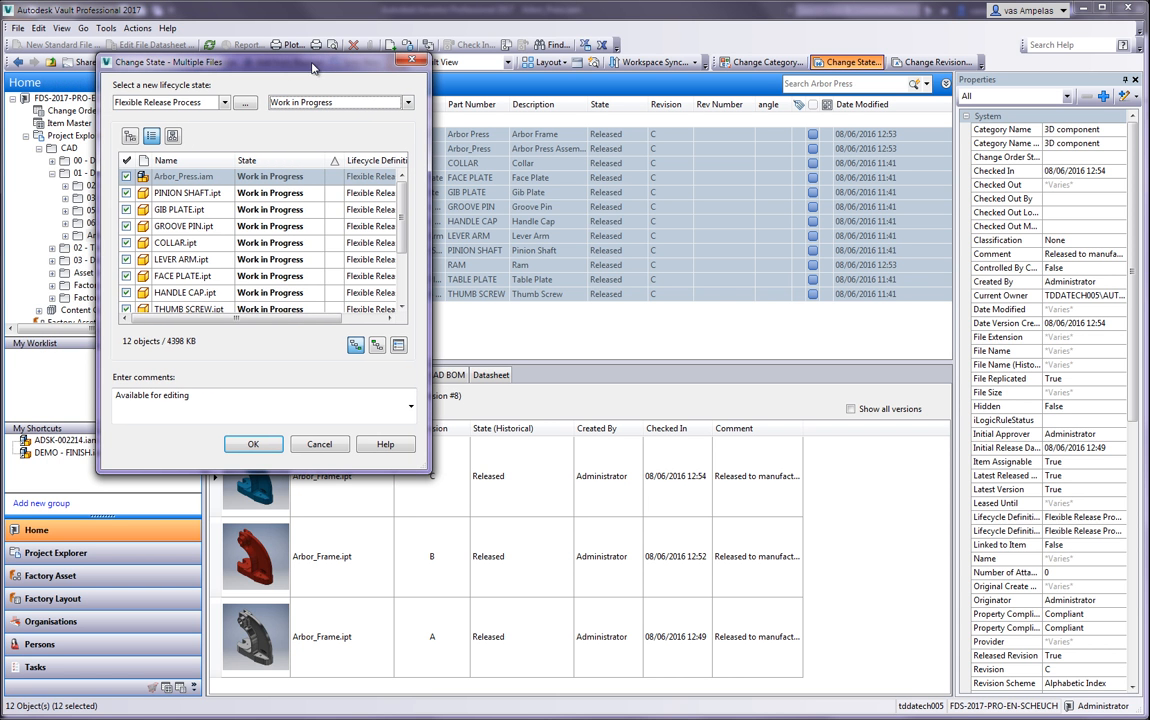
{"action": "left_click", "coordinate": [256, 445]}
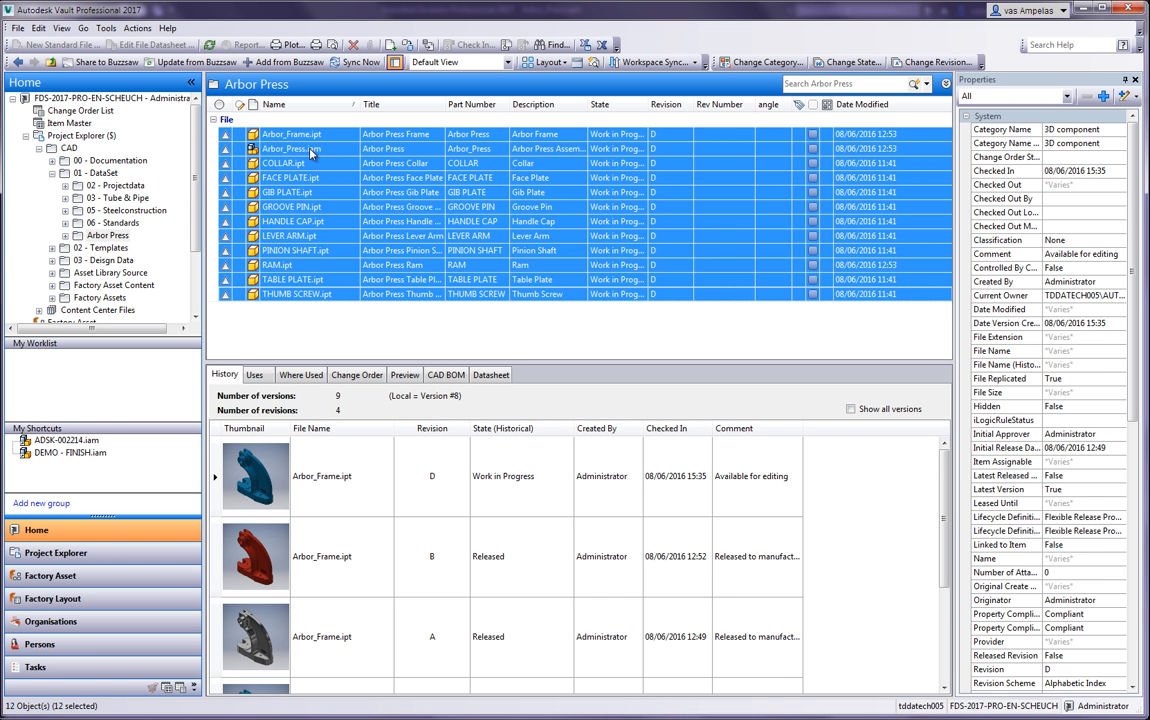
Step: Review the revision history of Arbor_Press.iam and open the assembly in Inventor, checking it out
{"action": "left_click", "coordinate": [310, 149]}
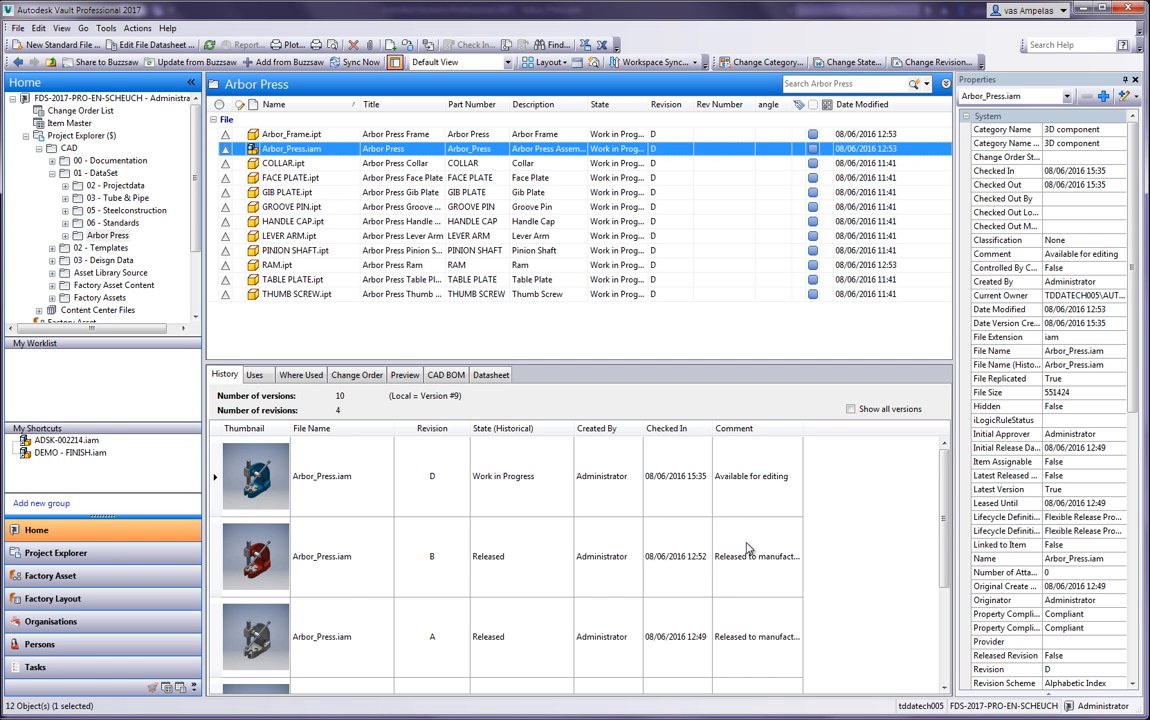
{"action": "left_click_drag", "start_coordinate": [946, 483], "coordinate": [948, 571]}
{"action": "scroll", "coordinate": [855, 520], "scroll_direction": "up", "scroll_amount": 1}
{"action": "right_click", "coordinate": [312, 151]}
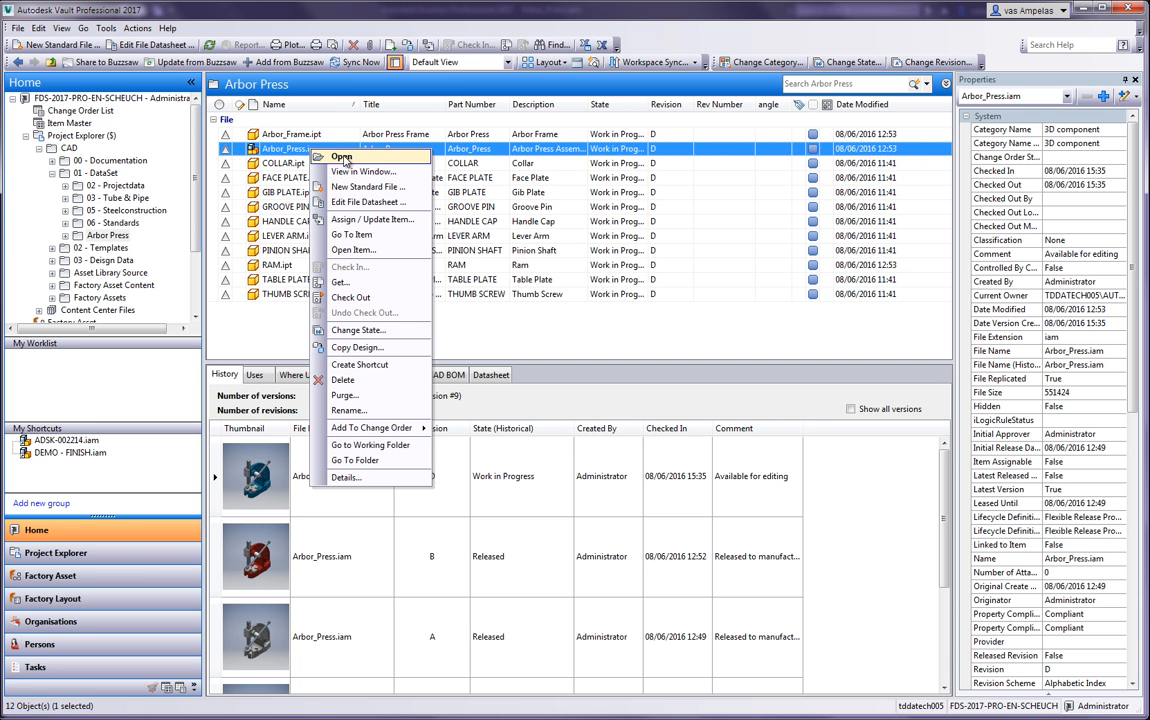
{"action": "left_click", "coordinate": [342, 158]}
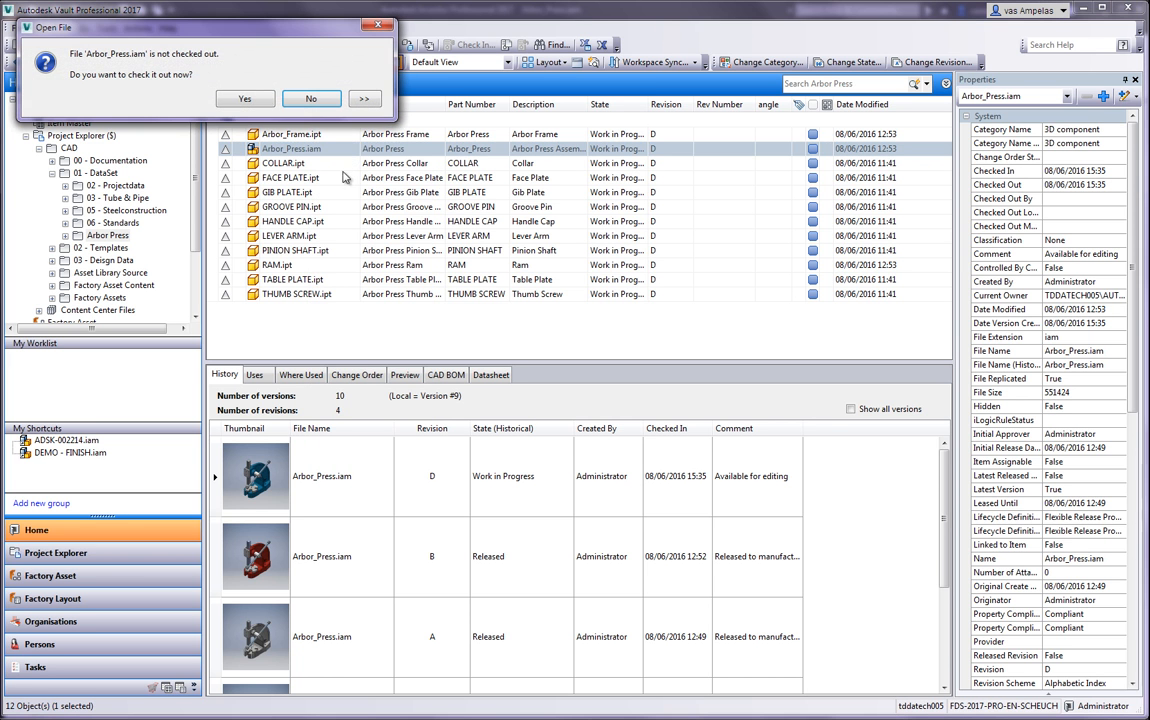
{"action": "left_click", "coordinate": [255, 104]}
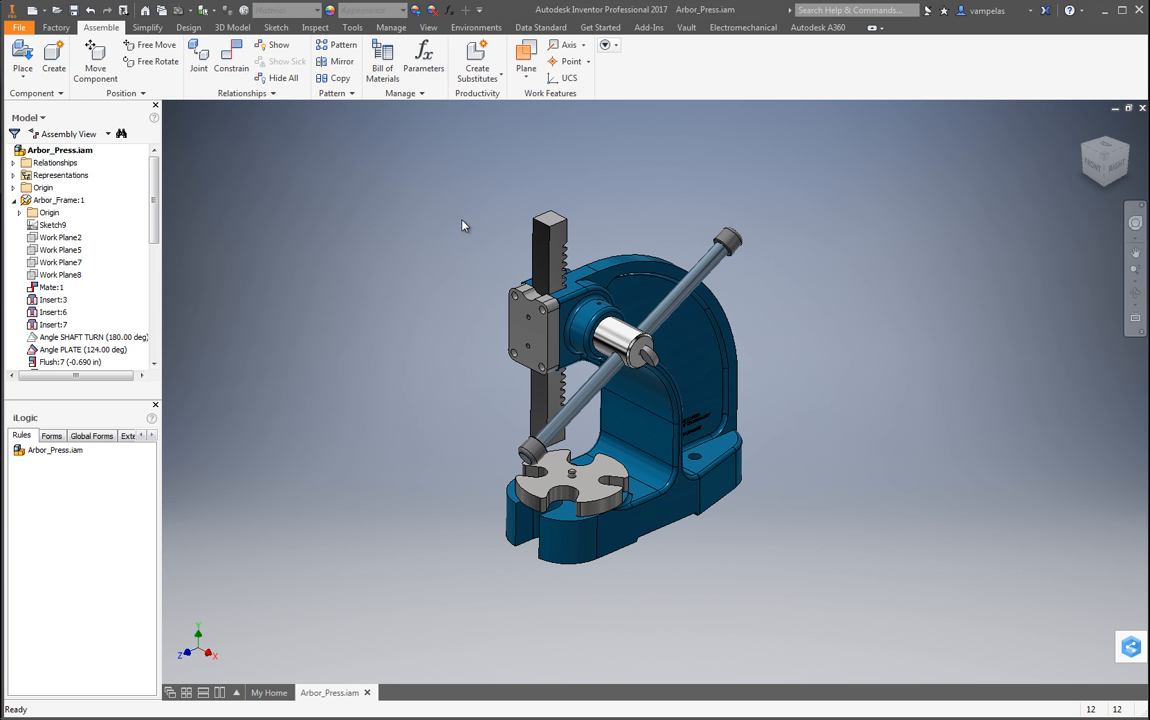
Step: Set the distance of the RAM part's Extrusion1 to 8 in, checking the part out, and return to the assembly
{"action": "left_click", "coordinate": [14, 200]}
{"action": "left_click", "coordinate": [14, 274]}
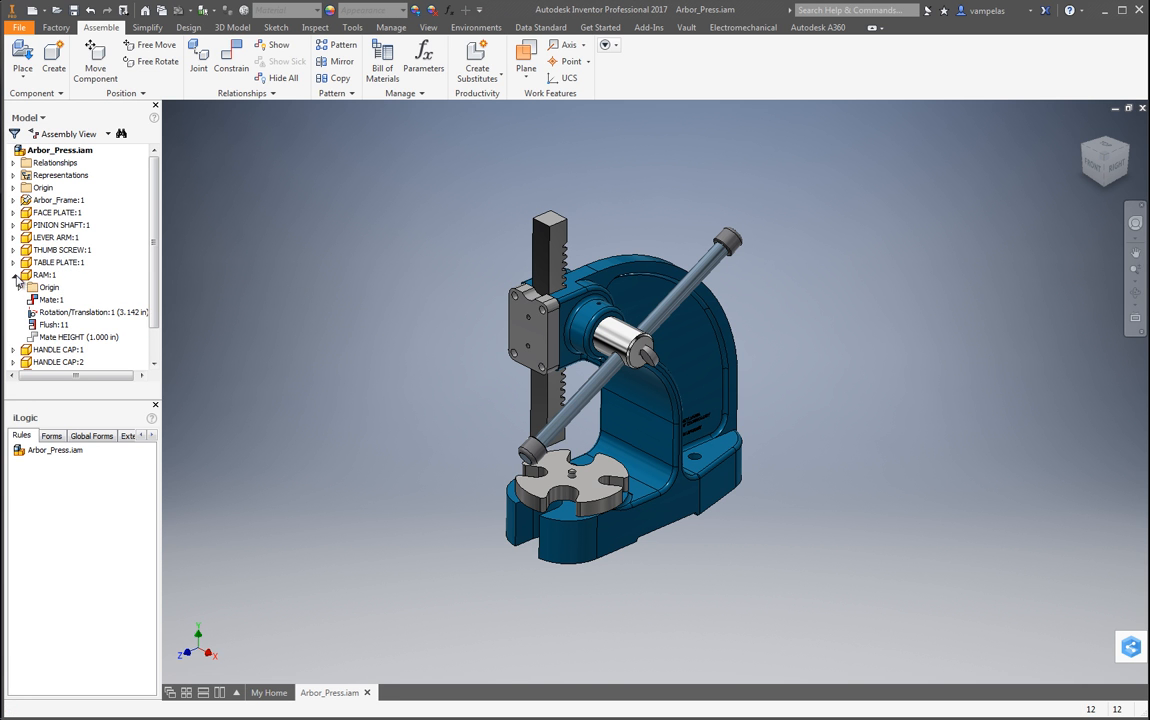
{"action": "double_click", "coordinate": [36, 274]}
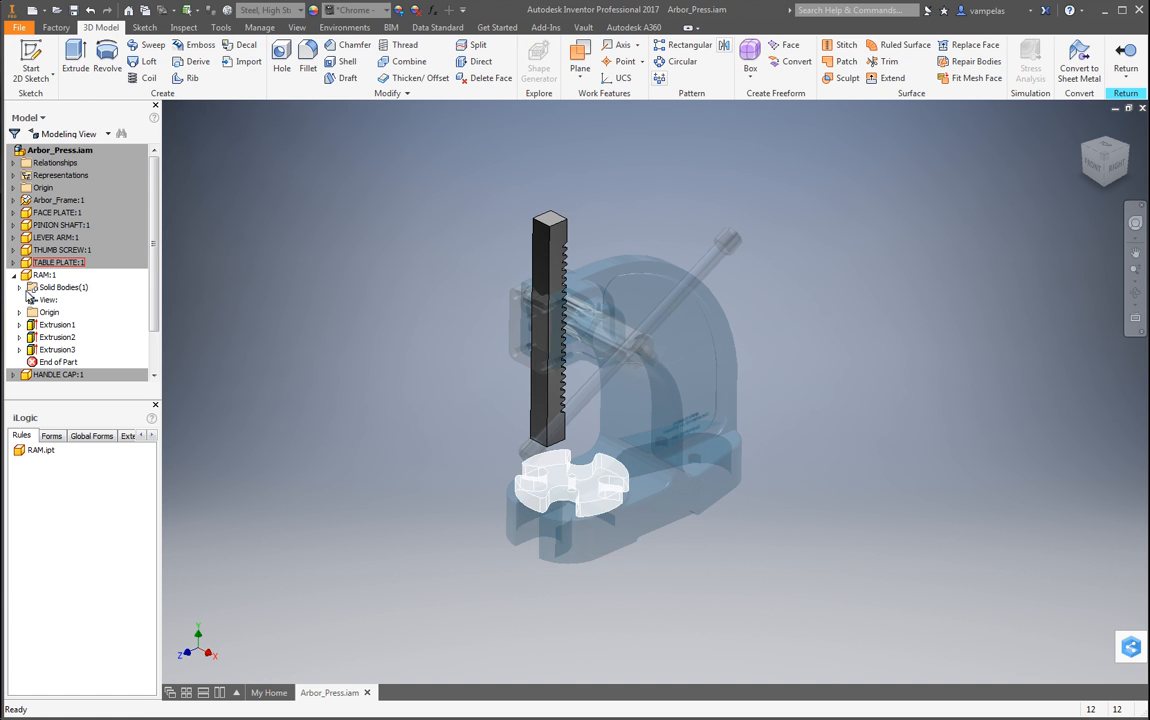
{"action": "double_click", "coordinate": [52, 324]}
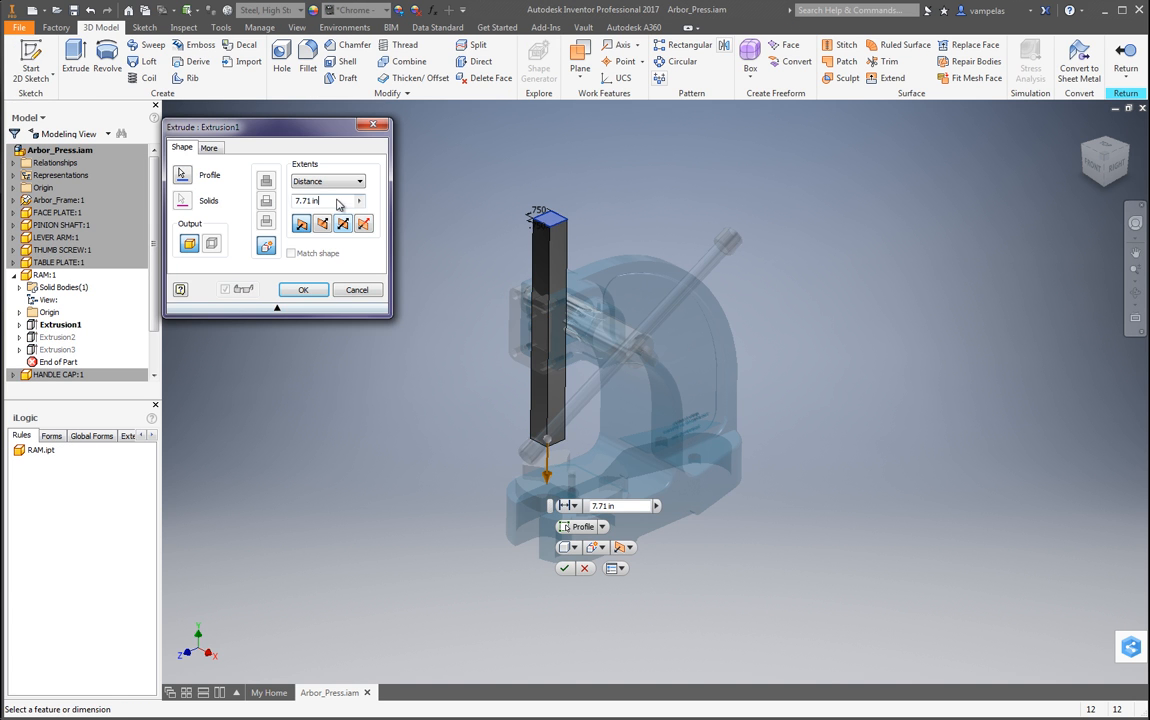
{"action": "type", "text": "8"}
{"action": "left_click", "coordinate": [307, 292]}
{"action": "left_click", "coordinate": [293, 314]}
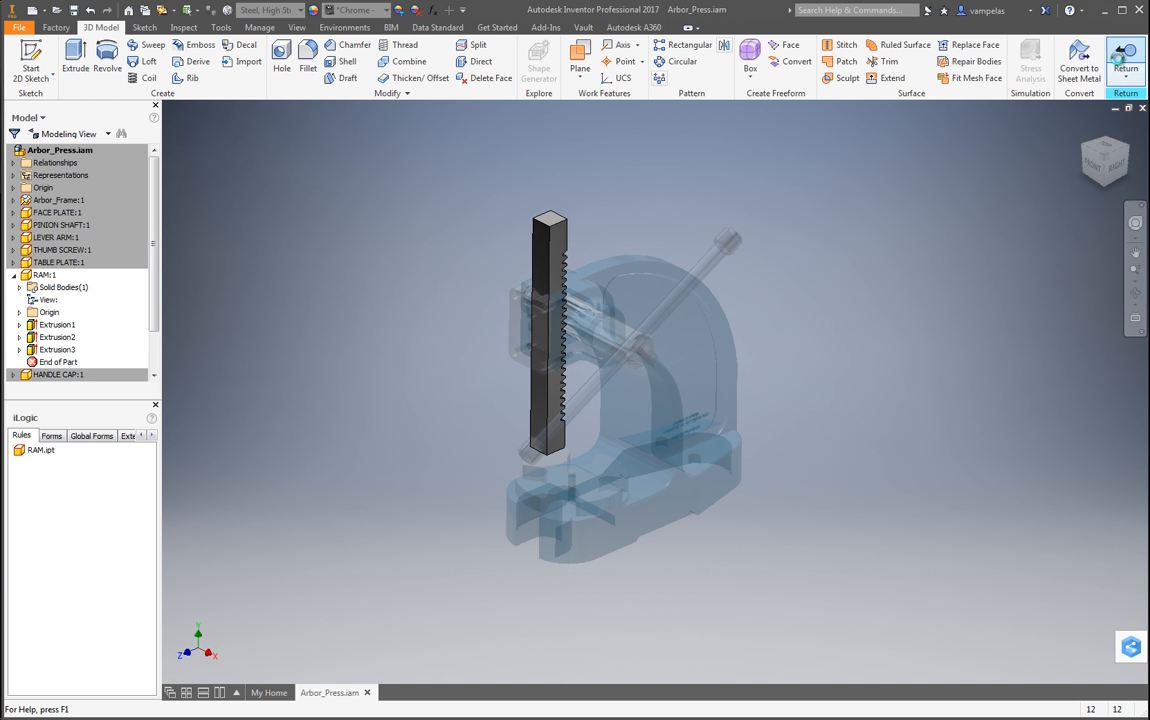
{"action": "left_click", "coordinate": [1124, 60]}
Step: Change the appearance of Arbor_Frame to Smooth - Dark Forest Green, checking the part out, and return to the assembly
{"action": "double_click", "coordinate": [60, 206]}
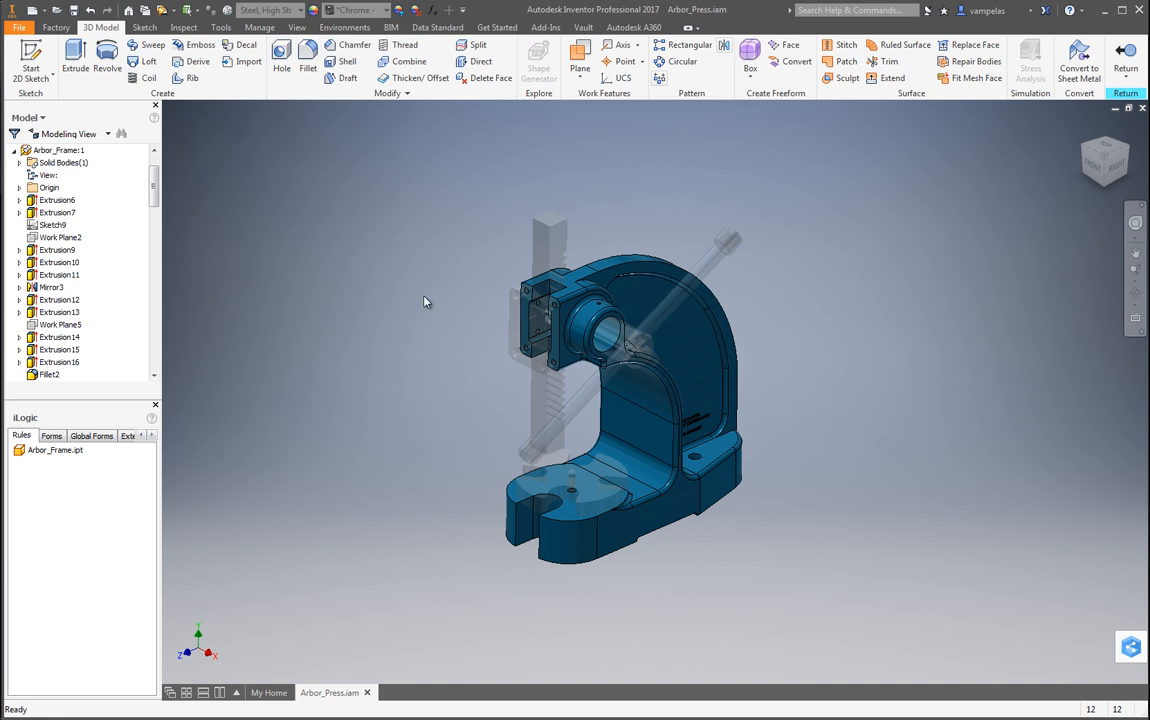
{"action": "left_click", "coordinate": [384, 11]}
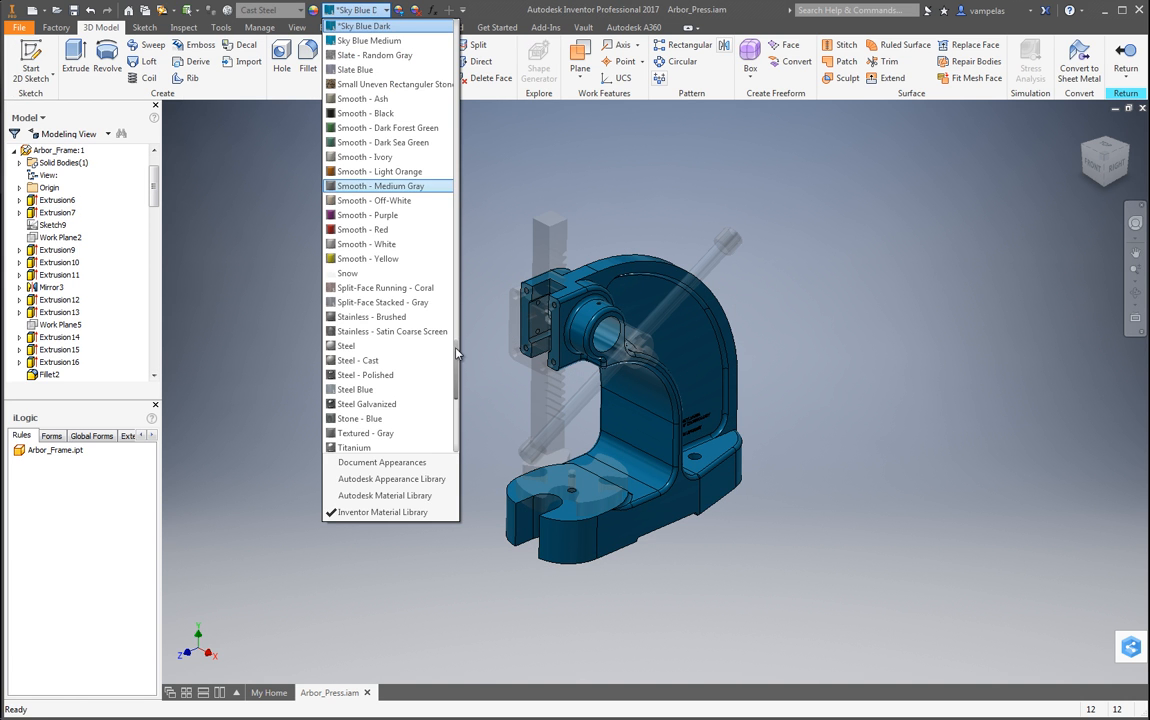
{"action": "scroll", "coordinate": [455, 347], "scroll_direction": "up", "scroll_amount": 7}
{"action": "left_click_drag", "start_coordinate": [463, 310], "coordinate": [466, 345]}
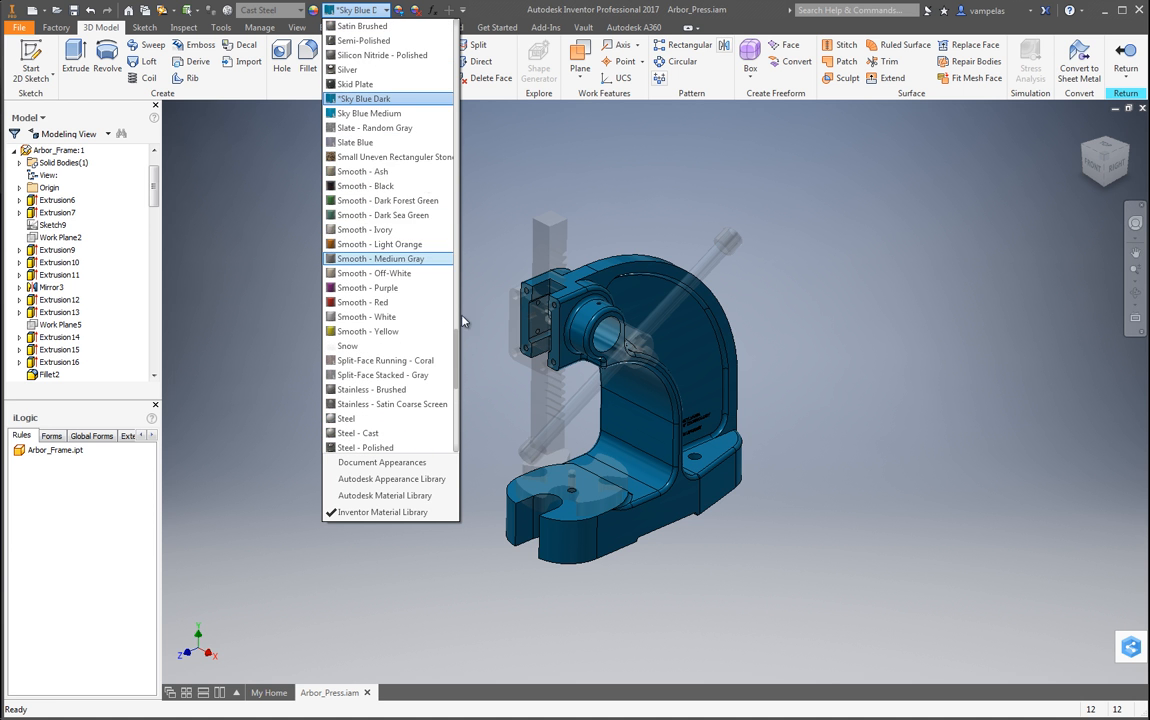
{"action": "left_click", "coordinate": [360, 200]}
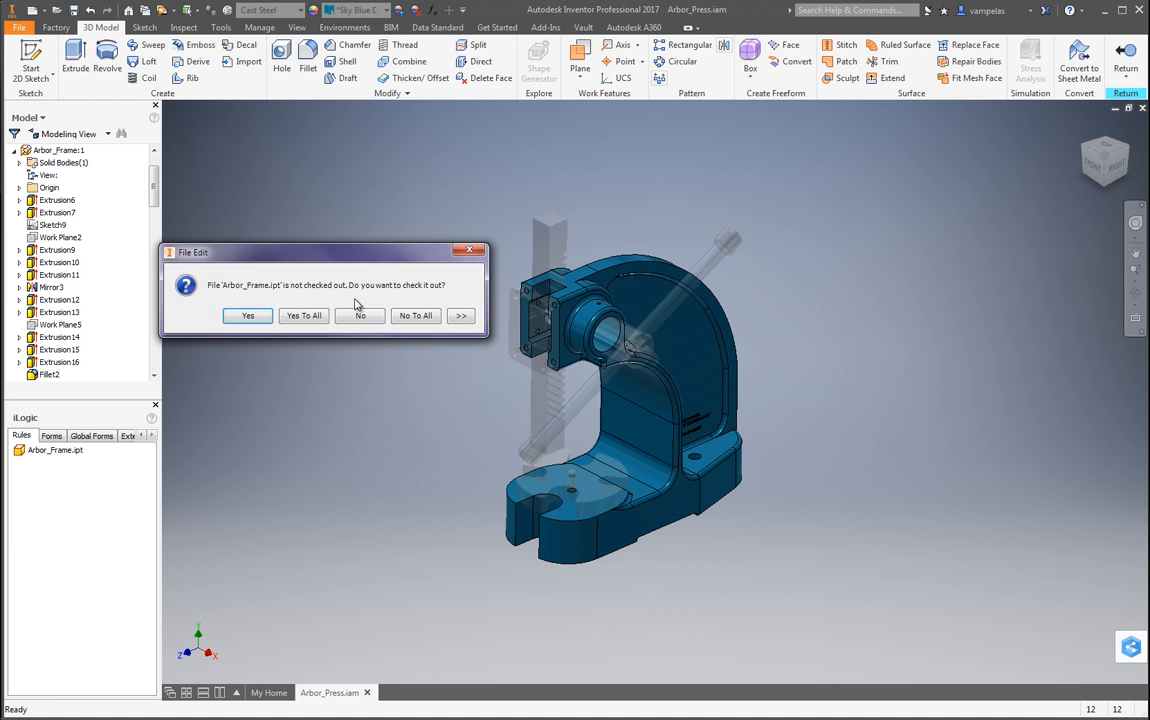
{"action": "left_click", "coordinate": [302, 315]}
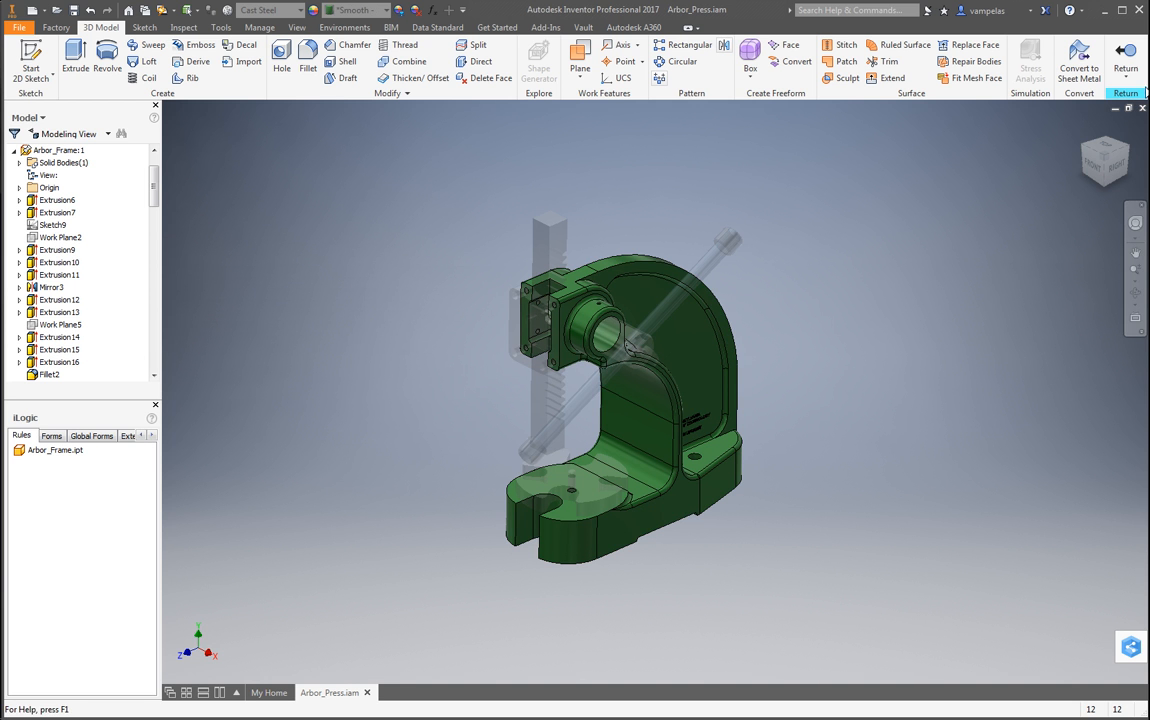
{"action": "left_click", "coordinate": [1125, 58]}
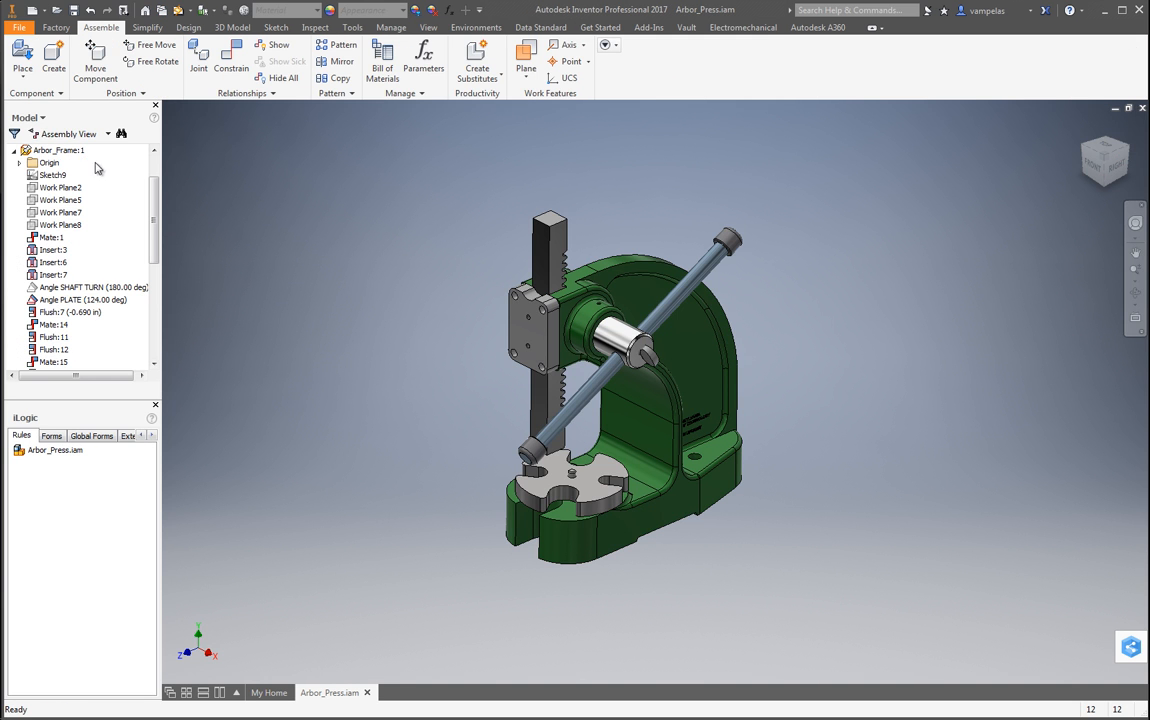
Step: Display the Vault status of the assembly's files and save the assembly together with its modified parts
{"action": "left_click", "coordinate": [30, 117]}
{"action": "left_click", "coordinate": [36, 162]}
{"action": "mouse_move", "coordinate": [96, 165]}
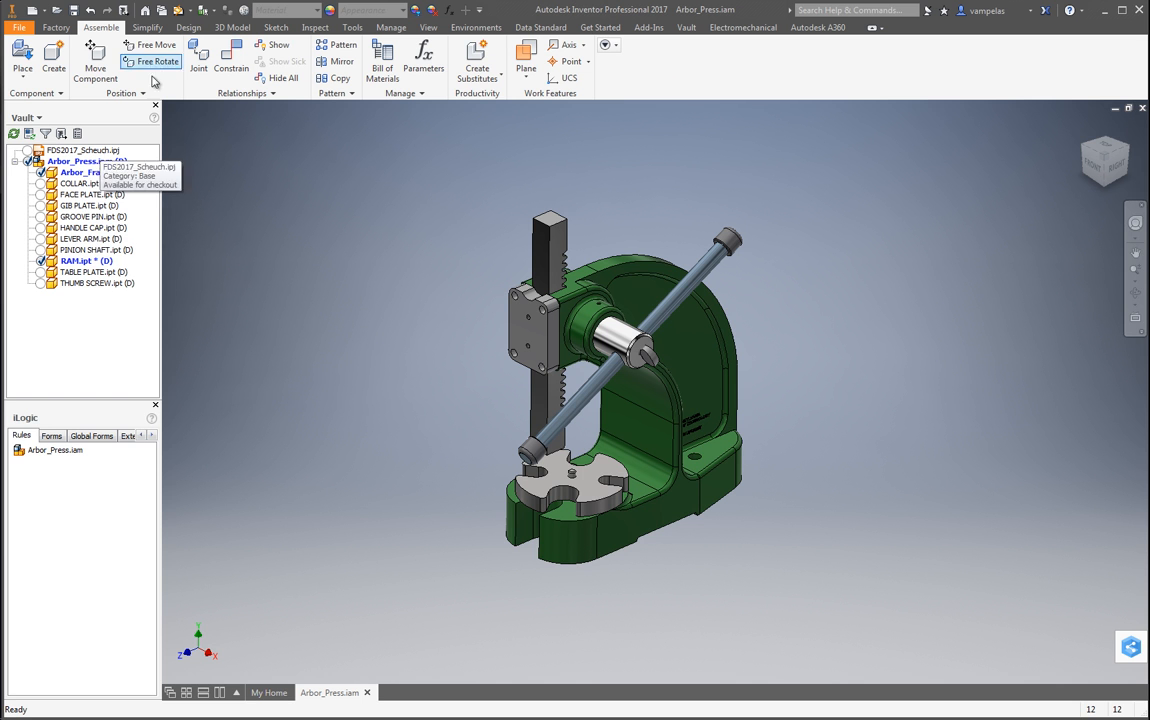
{"action": "left_click", "coordinate": [74, 12]}
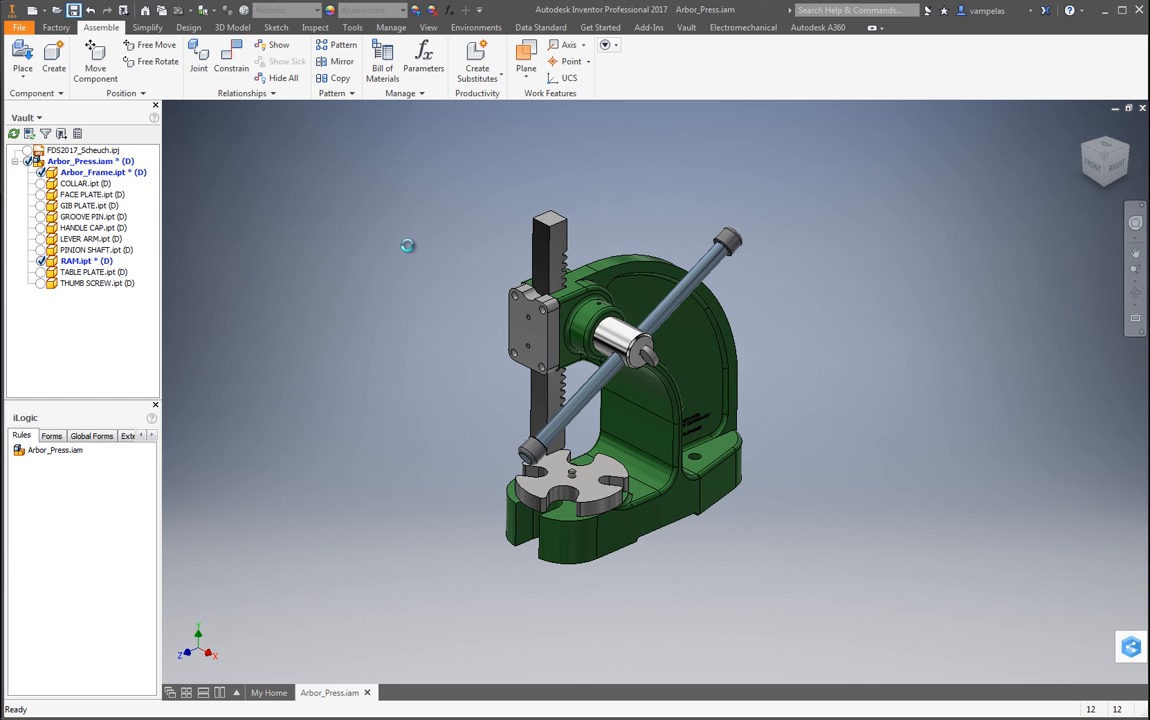
{"action": "left_click", "coordinate": [652, 305]}
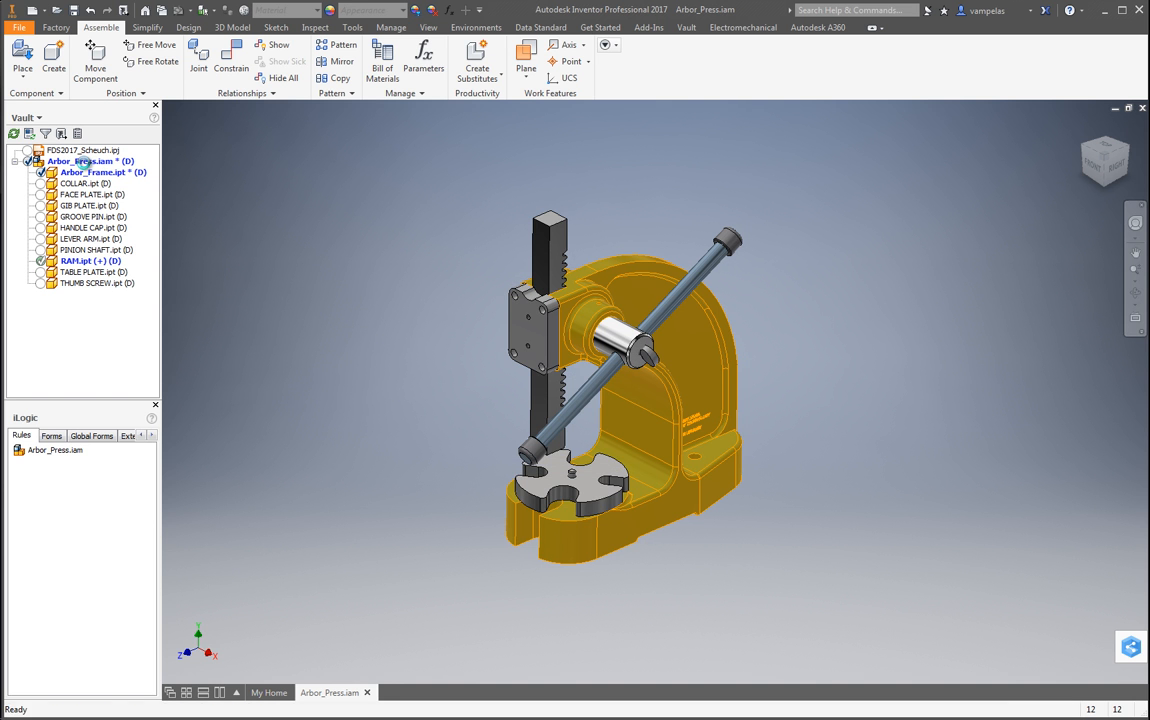
Step: Check in Arbor_Press.iam together with Arbor_Frame.ipt and RAM.ipt, without a comment
{"action": "right_click", "coordinate": [82, 162]}
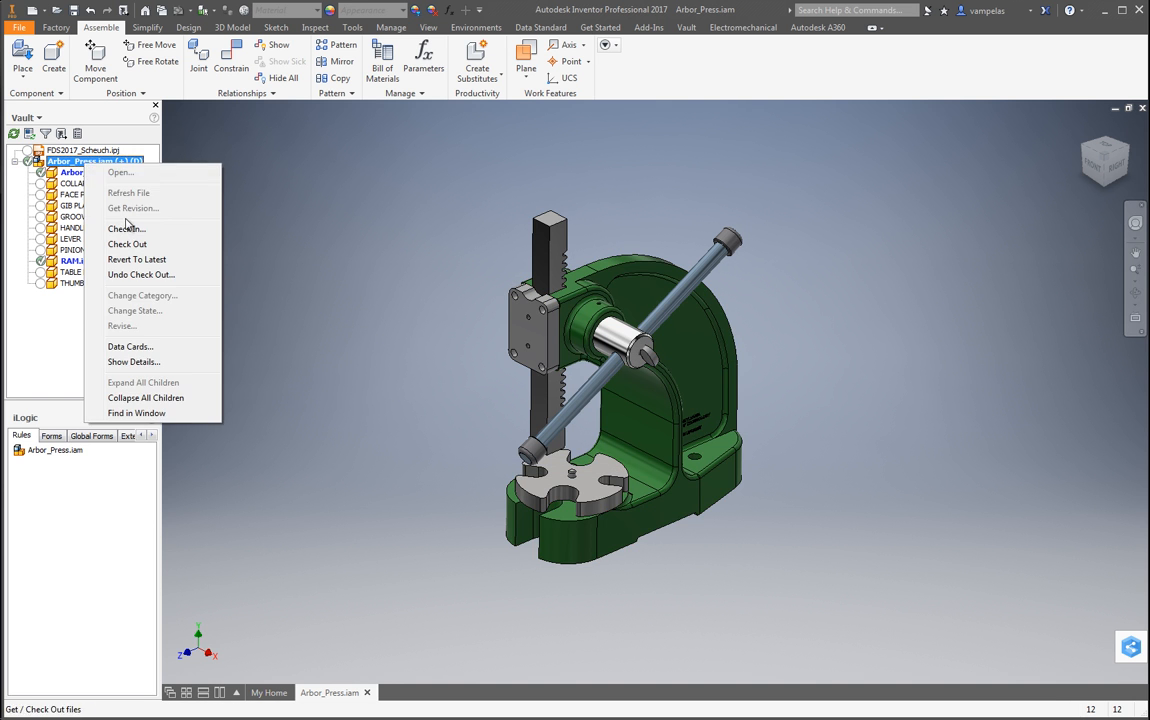
{"action": "left_click", "coordinate": [127, 229]}
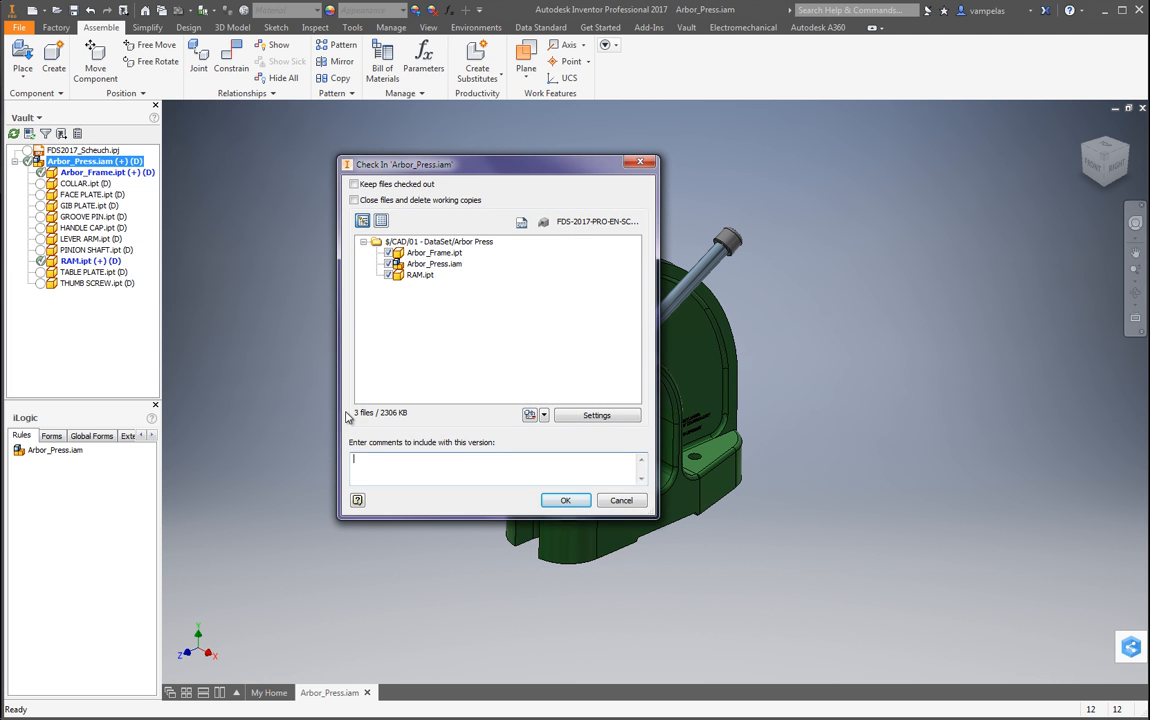
{"action": "left_click", "coordinate": [575, 503]}
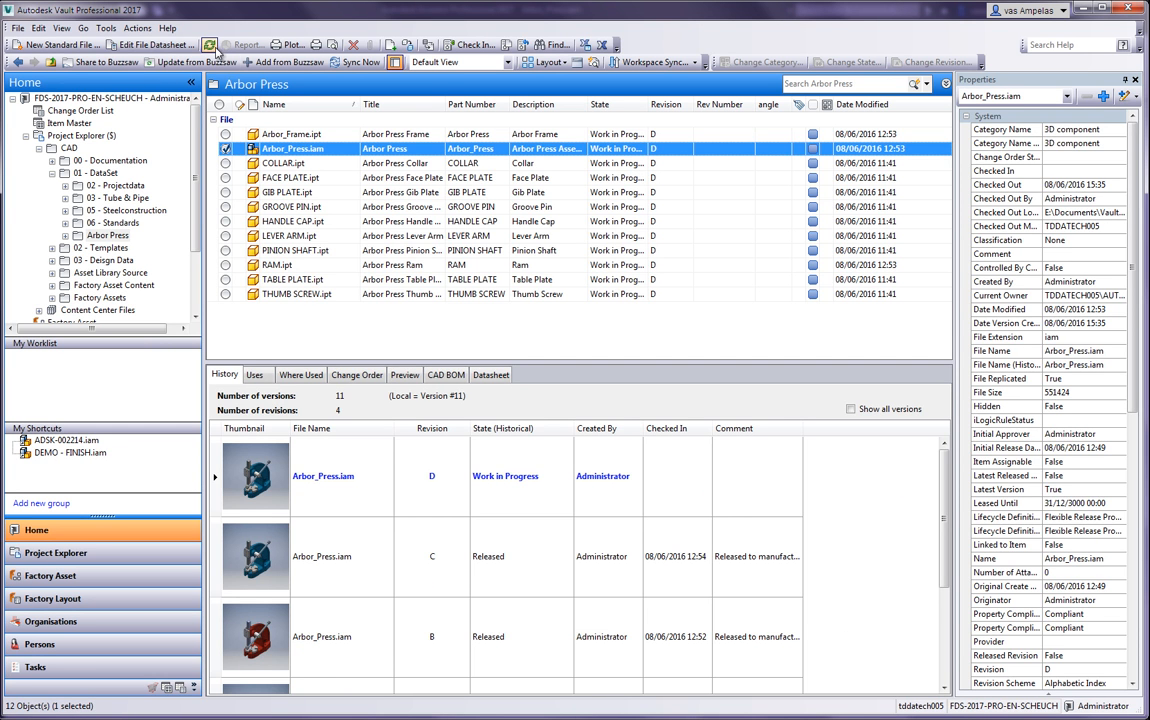
Step: Switch back to Vault, refresh the Arbor Press folder and view the updated history of Arbor_Press.iam
{"action": "left_click", "coordinate": [211, 46]}
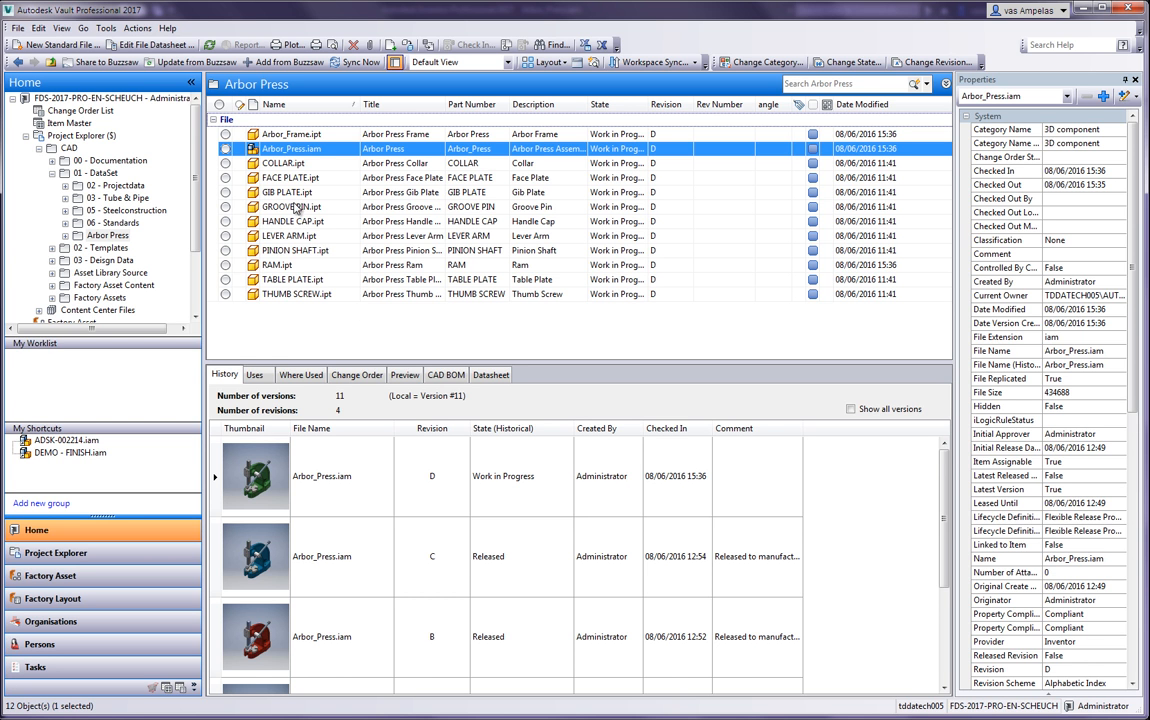
{"action": "left_click", "coordinate": [303, 138]}
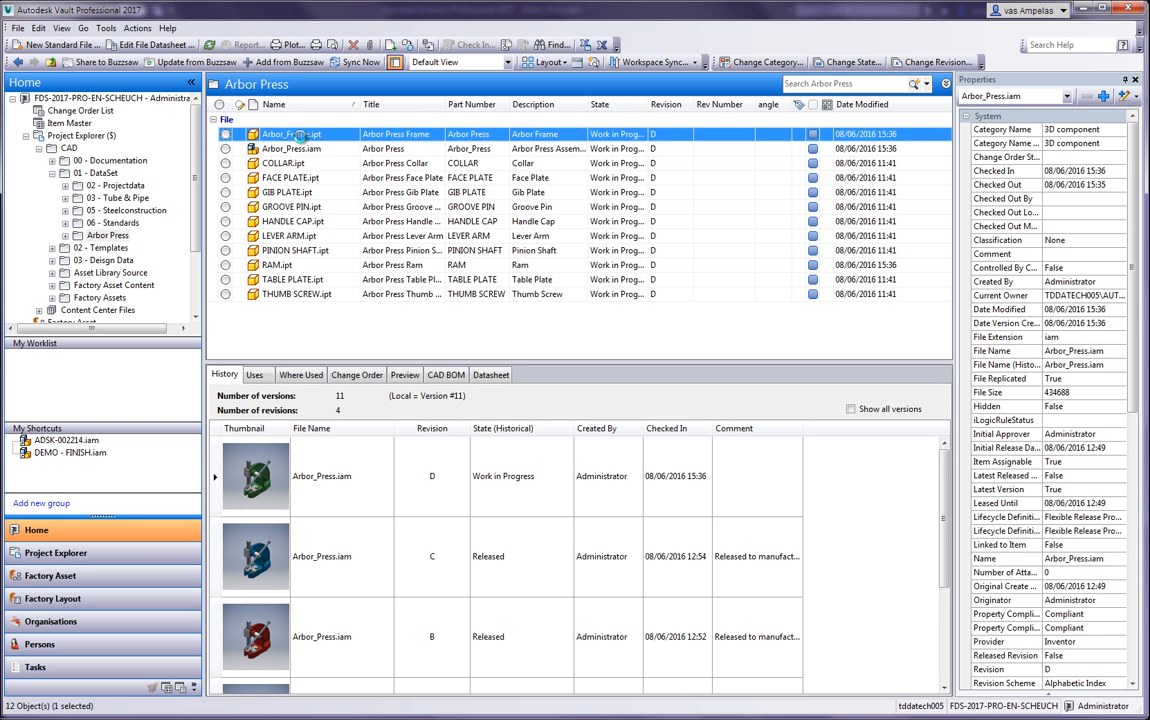
{"action": "left_click", "coordinate": [265, 148]}
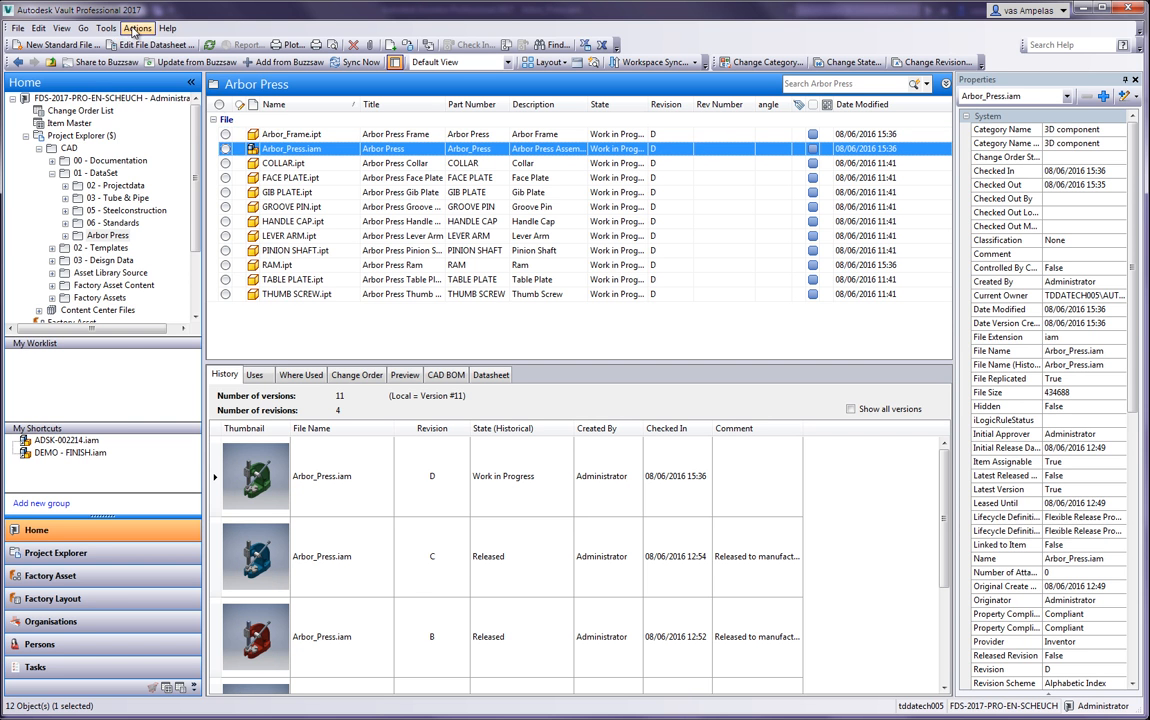
Step: Roll back the lifecycle state change for all twelve files in the Arbor Press folder
{"action": "left_click", "coordinate": [137, 28]}
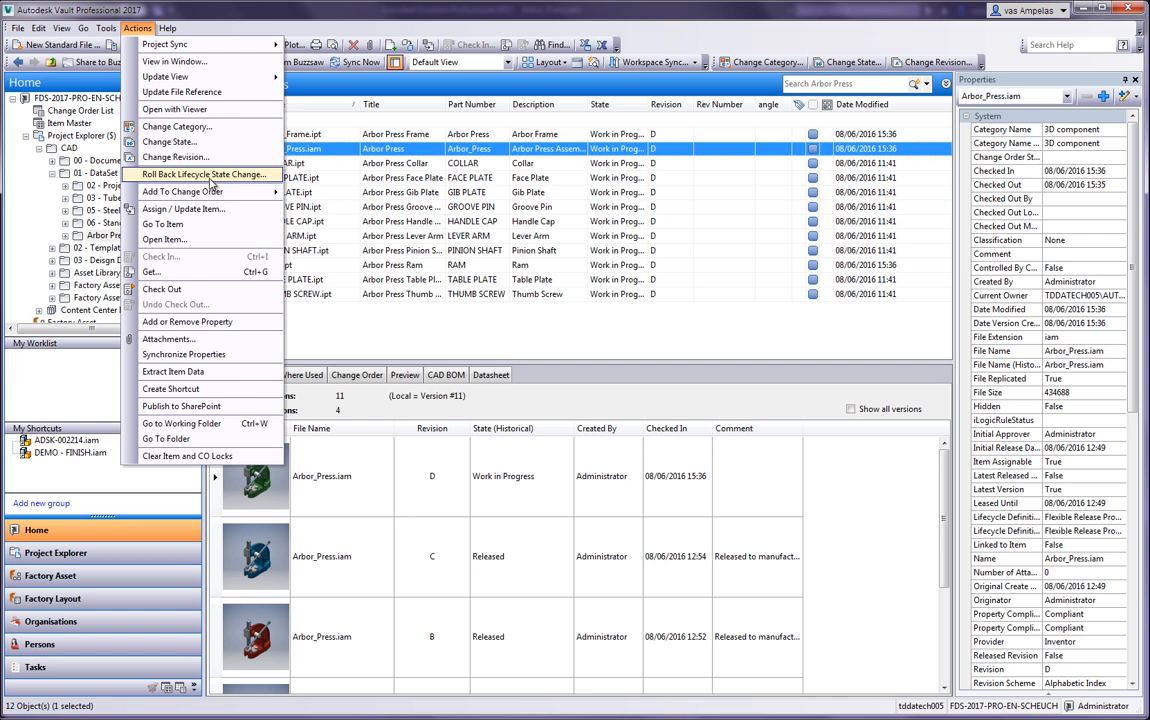
{"action": "left_click", "coordinate": [379, 303]}
{"action": "left_click", "coordinate": [268, 134]}
{"action": "left_click", "coordinate": [285, 294], "text": "shift"}
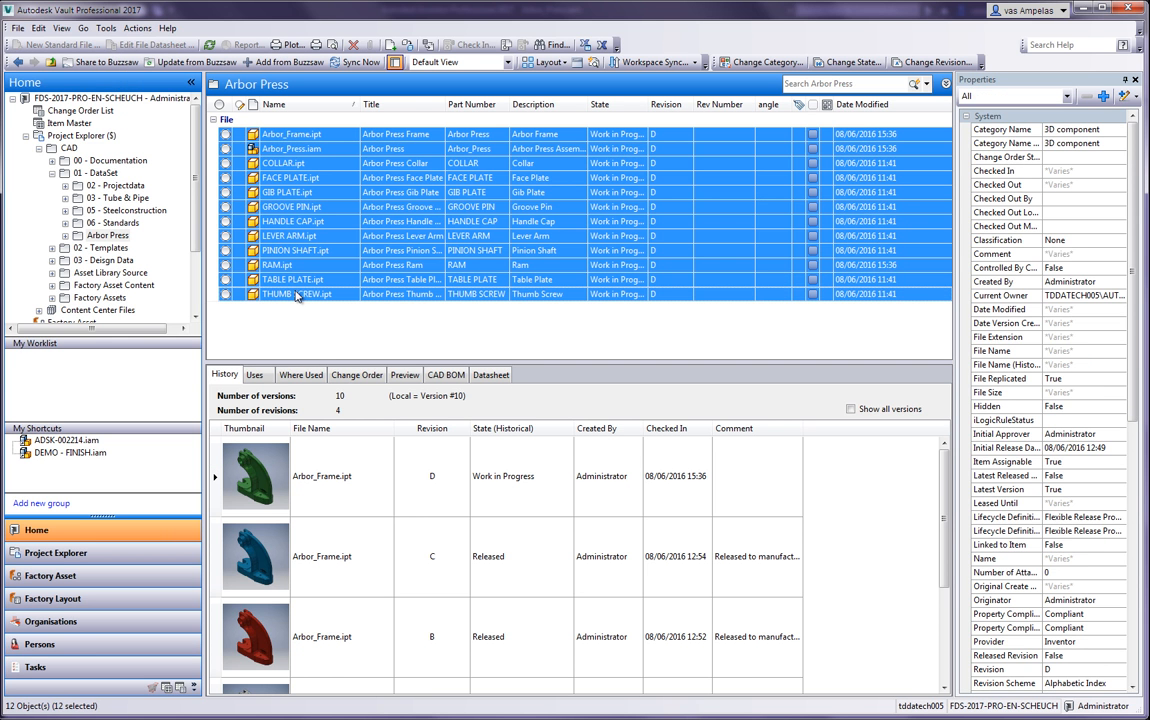
{"action": "left_click", "coordinate": [137, 29]}
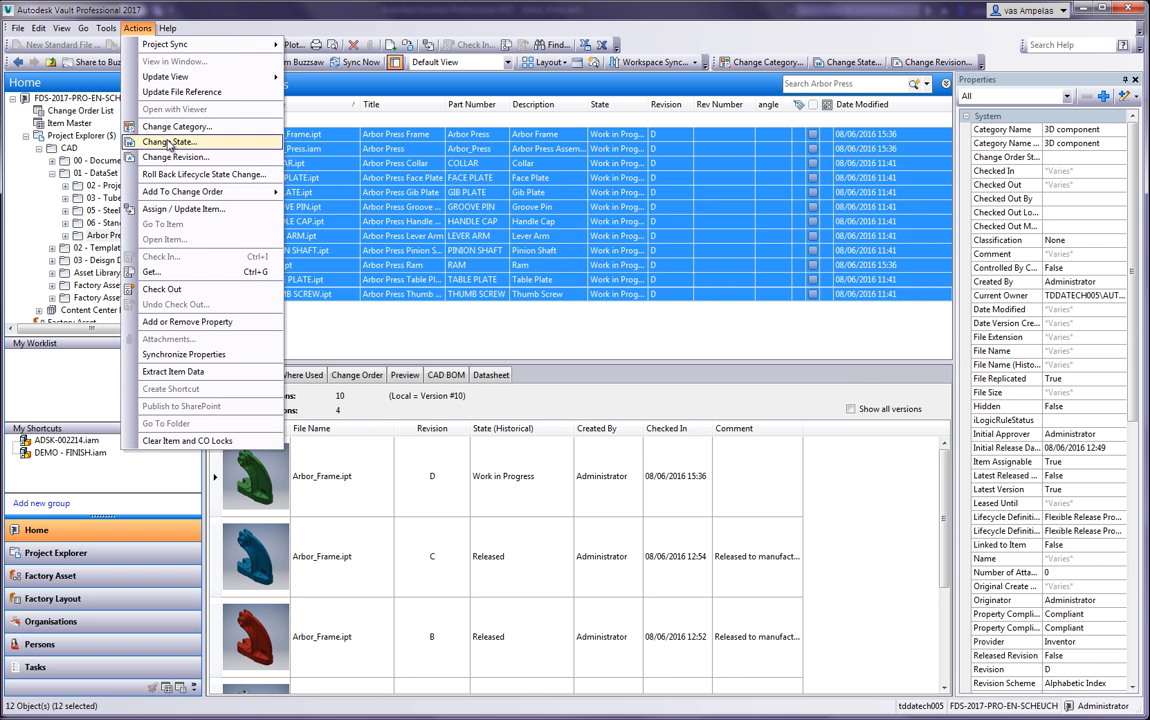
{"action": "left_click", "coordinate": [175, 175]}
{"action": "left_click_drag", "start_coordinate": [385, 192], "coordinate": [241, 153]}
{"action": "left_click_drag", "start_coordinate": [355, 228], "coordinate": [332, 228]}
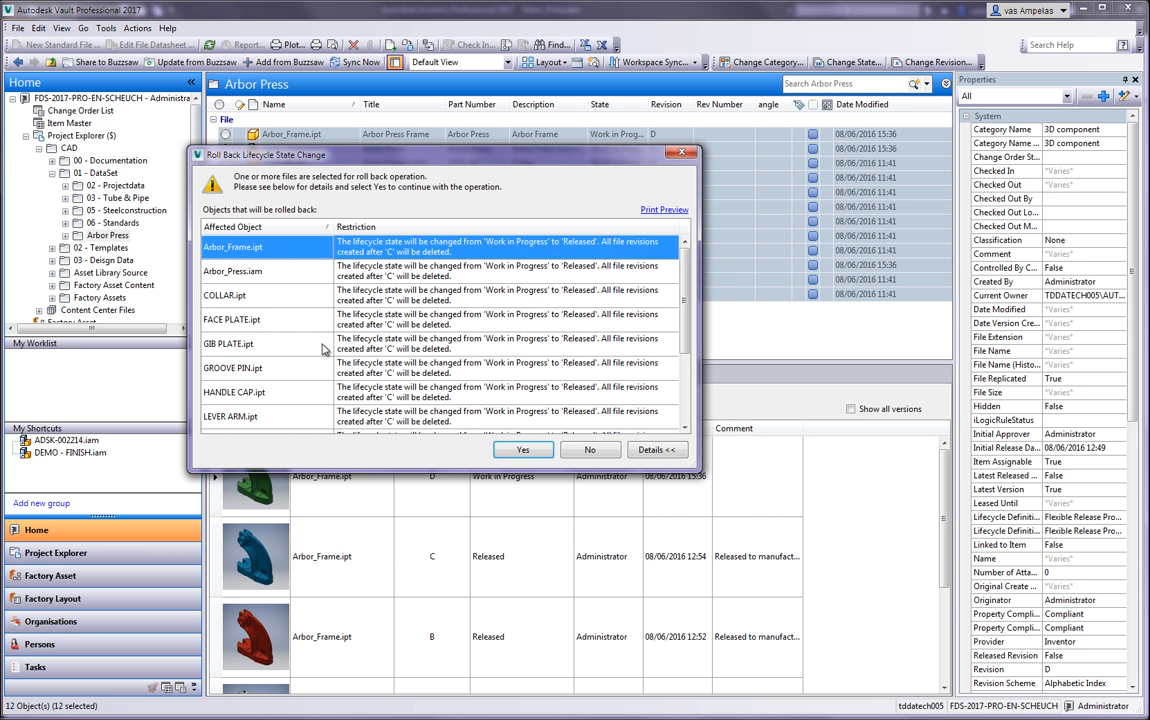
{"action": "left_click", "coordinate": [533, 452]}
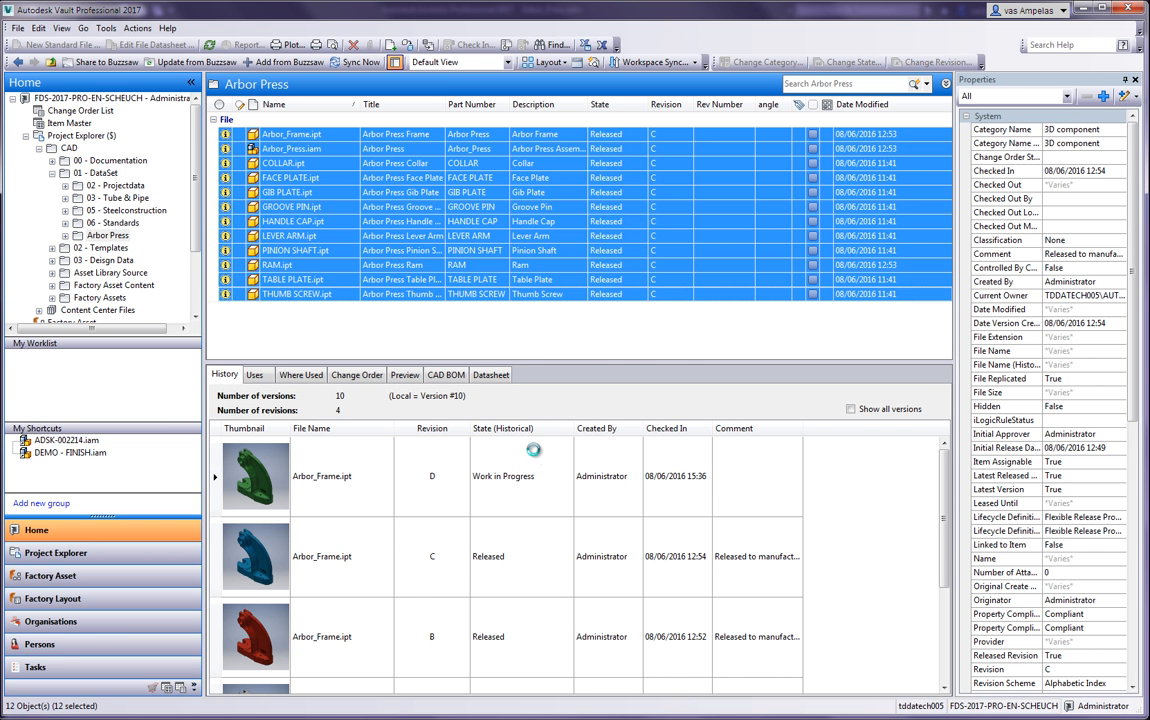
Step: Review the revision history of Arbor_Press.iam in the Arbor Press folder, including its current revision C
{"action": "left_click", "coordinate": [282, 148]}
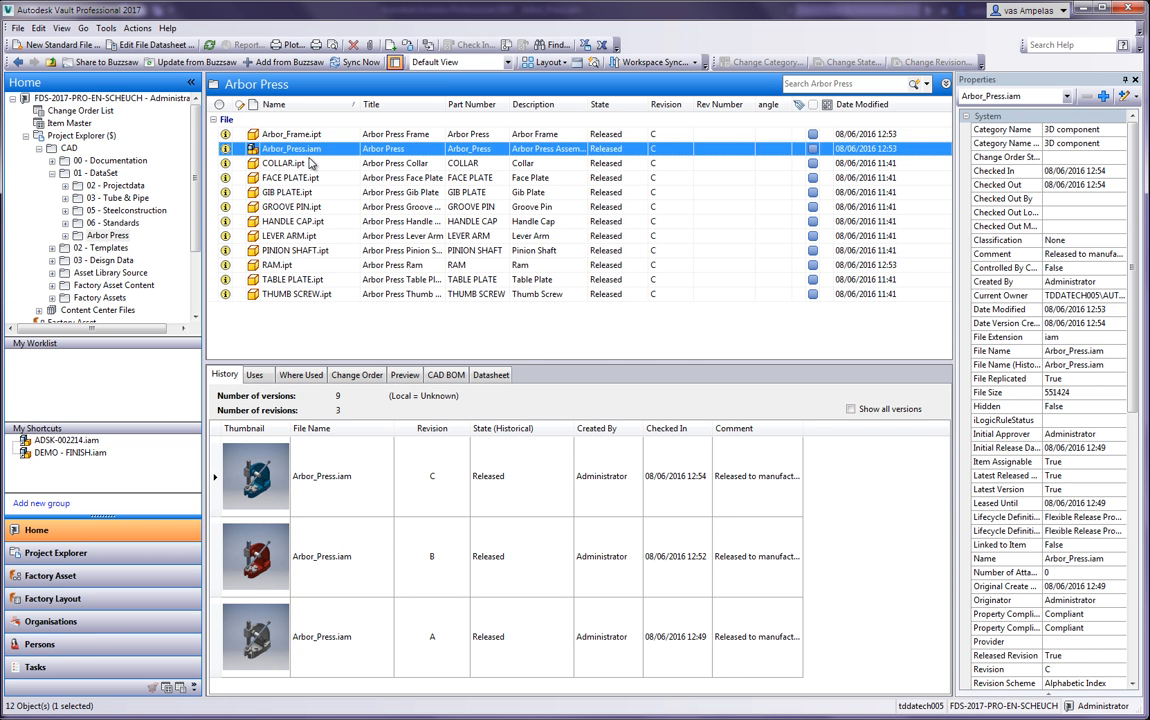
{"action": "left_click", "coordinate": [367, 631]}
{"action": "left_click", "coordinate": [338, 485]}
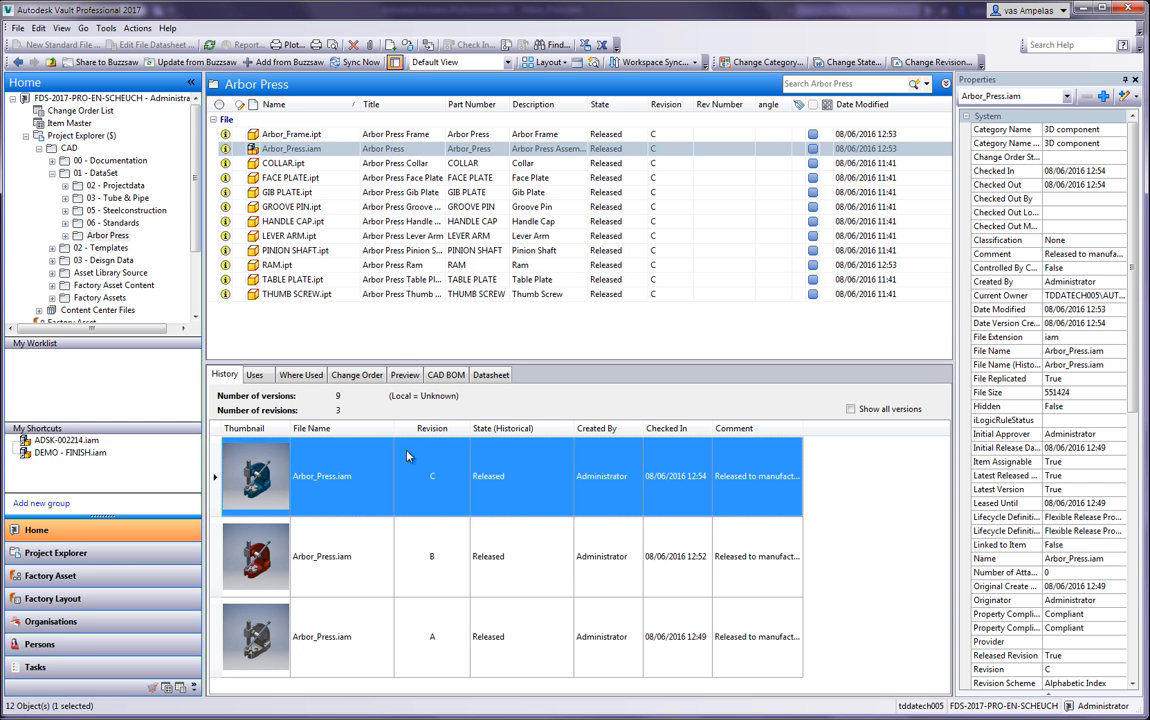
Step: Open Arbor_Press.iam in Inventor and display the Vault status of its files
{"action": "left_click", "coordinate": [270, 146]}
{"action": "right_click", "coordinate": [270, 146]}
{"action": "left_click", "coordinate": [343, 211]}
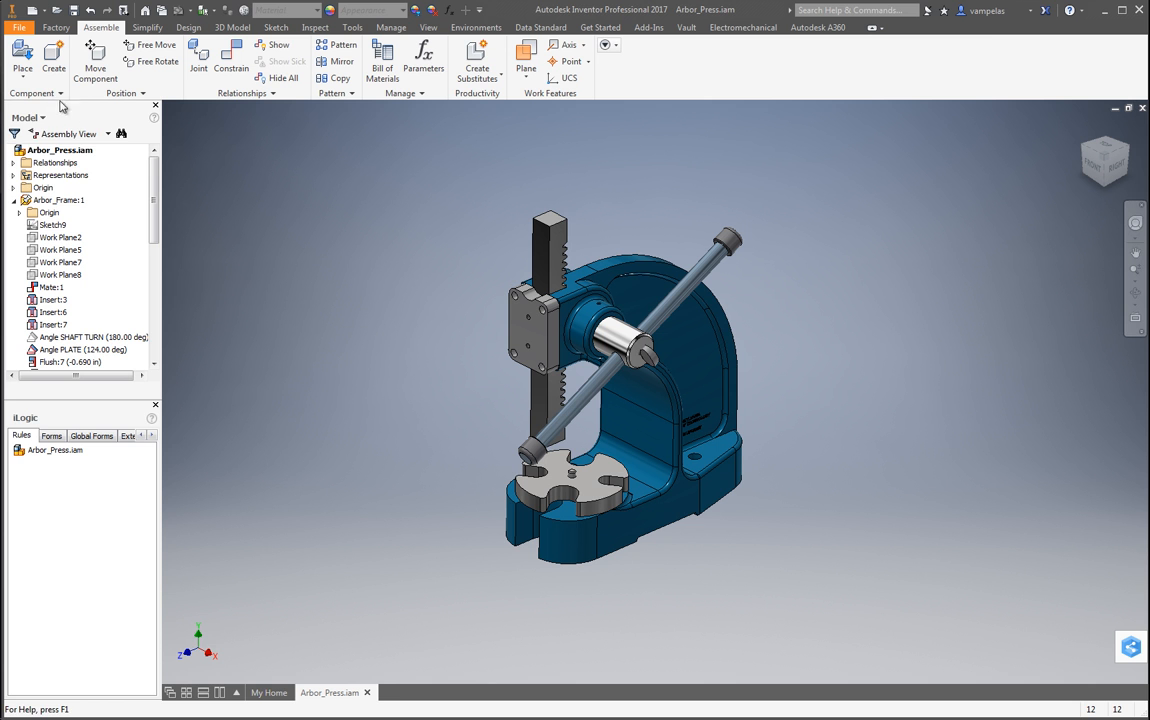
{"action": "left_click", "coordinate": [27, 117]}
{"action": "left_click", "coordinate": [40, 182]}
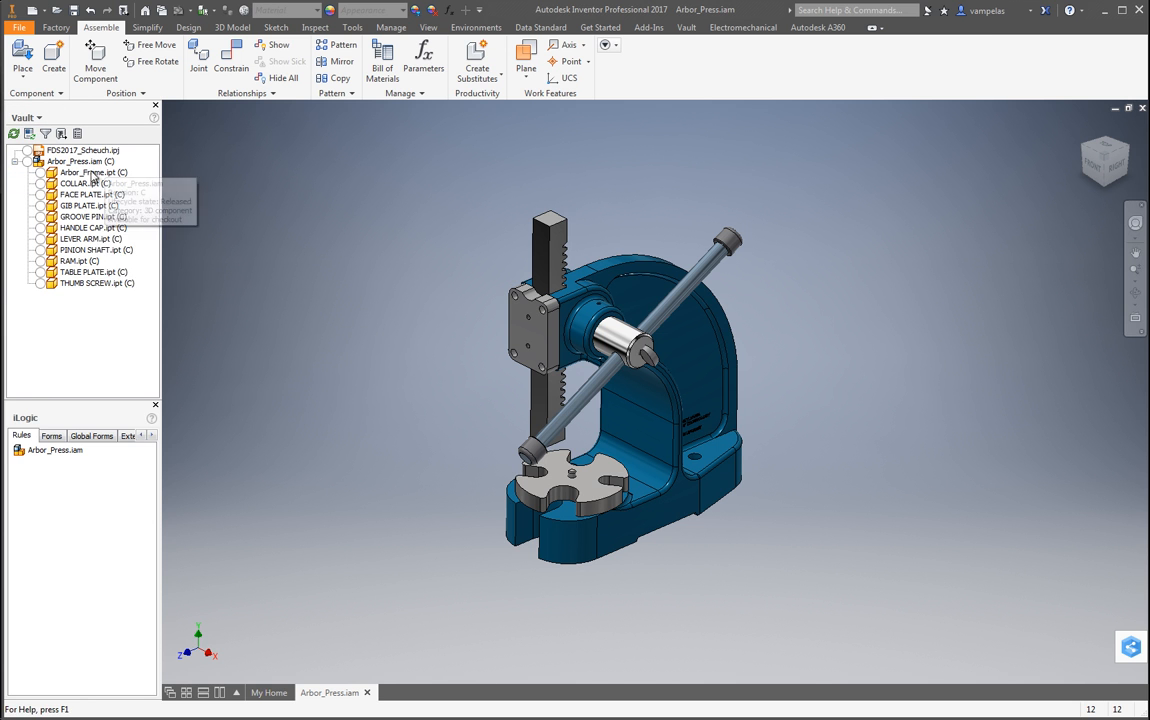
Step: Close the assembly, switch back to Vault and select revision A in the history of Arbor_Press.iam
{"action": "left_click", "coordinate": [1142, 108]}
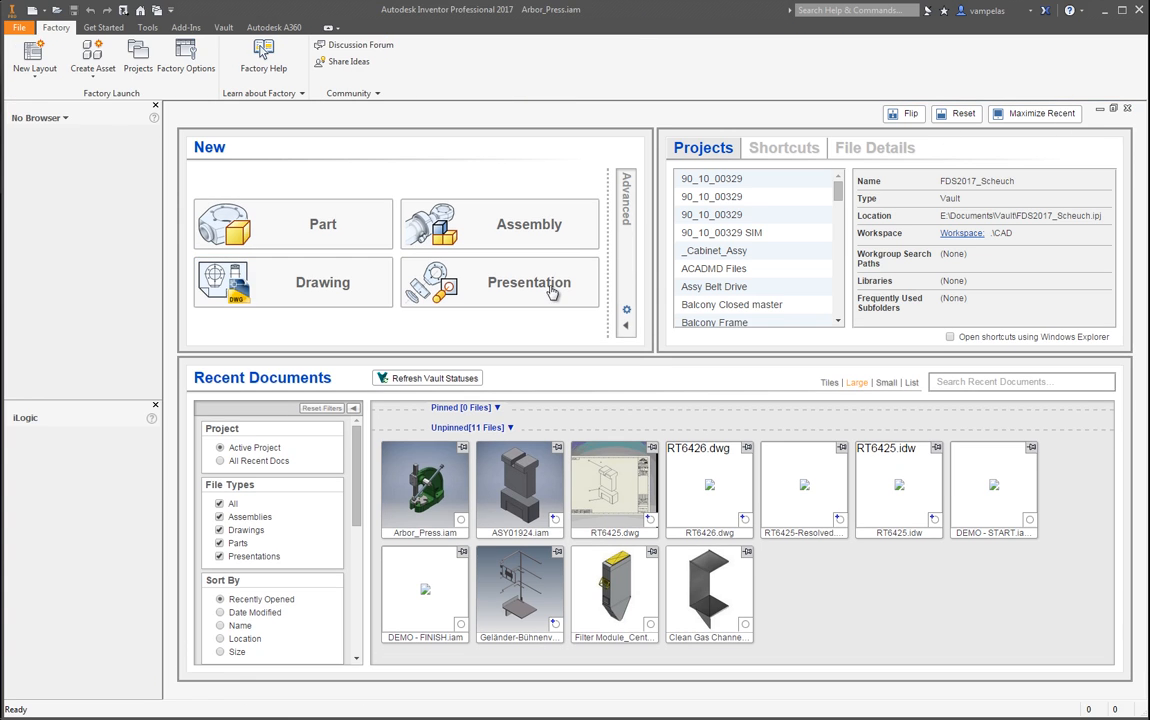
{"action": "key", "text": "alt+Tab"}
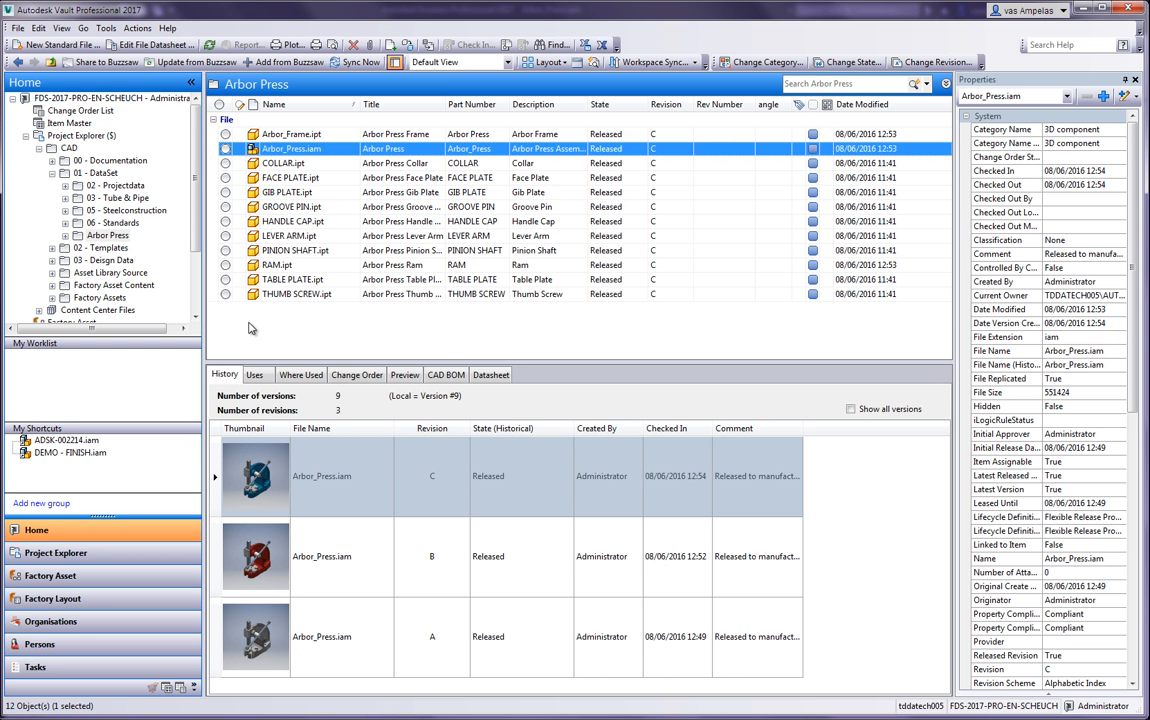
{"action": "left_click", "coordinate": [348, 634]}
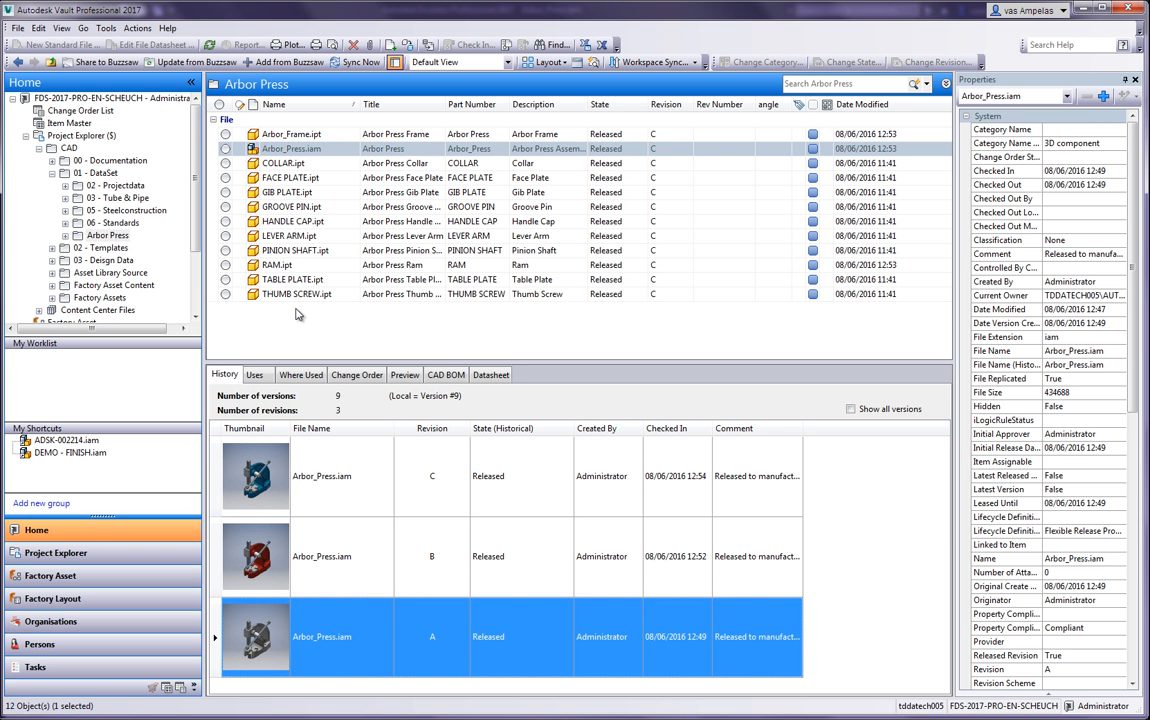
{"action": "left_click", "coordinate": [257, 130]}
{"action": "left_click", "coordinate": [316, 296], "text": "shift"}
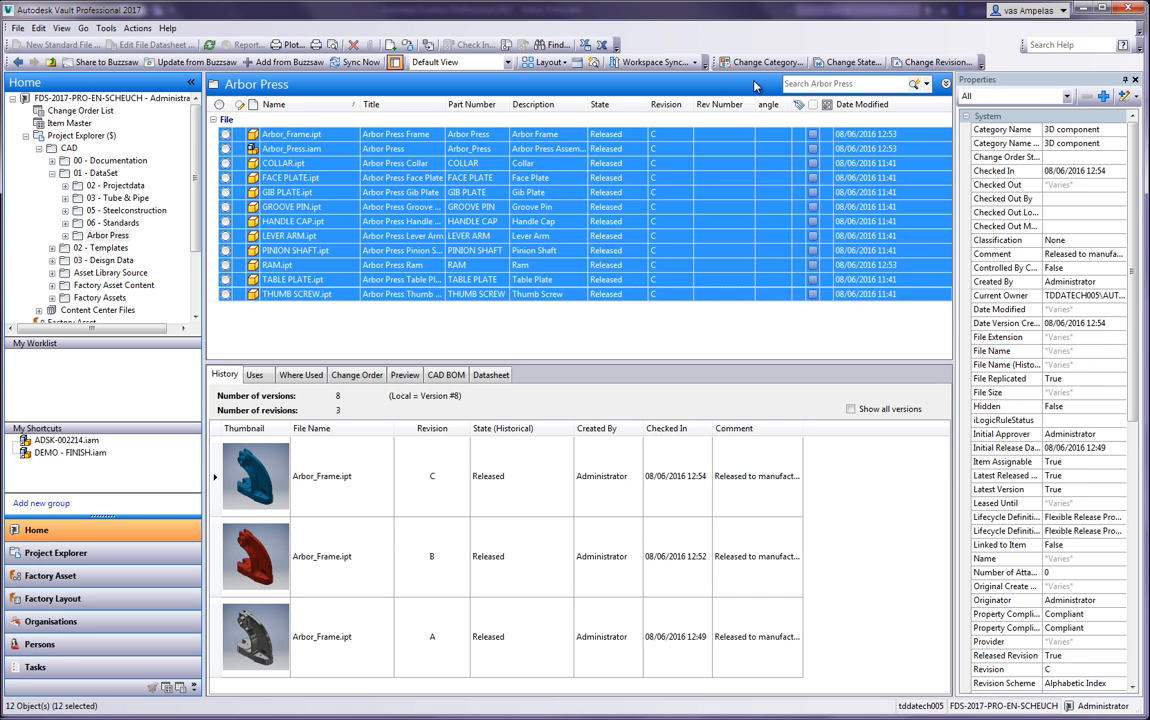
{"action": "left_click", "coordinate": [850, 62]}
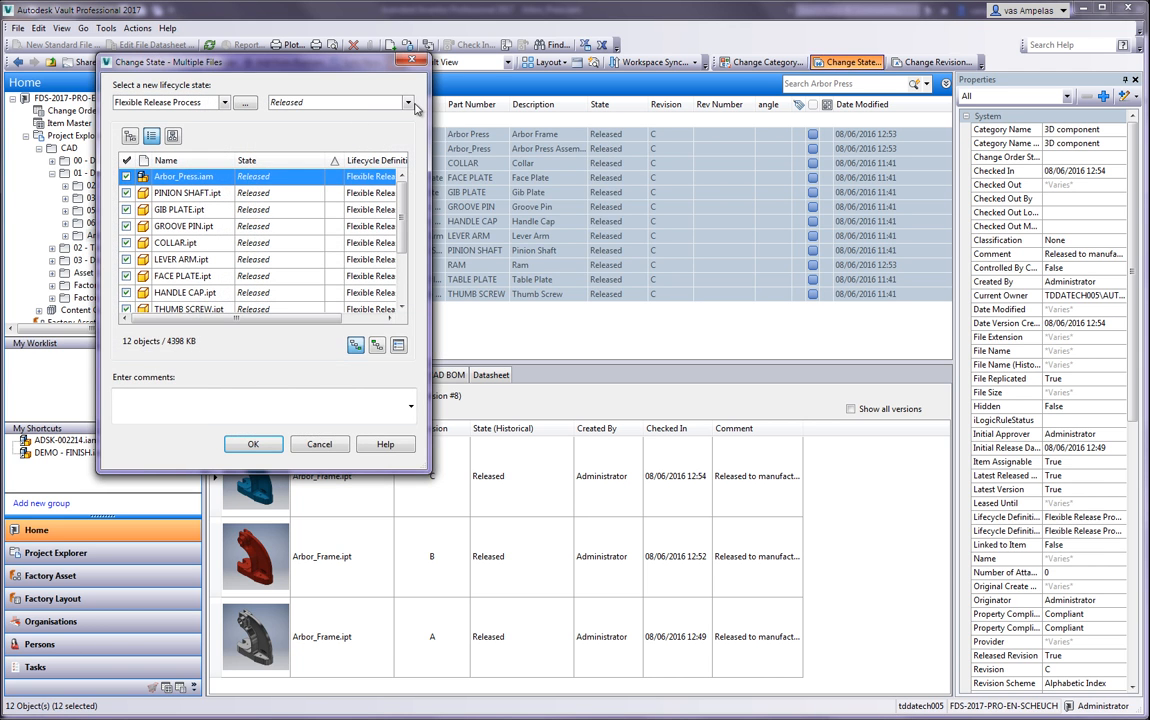
{"action": "left_click", "coordinate": [411, 61]}
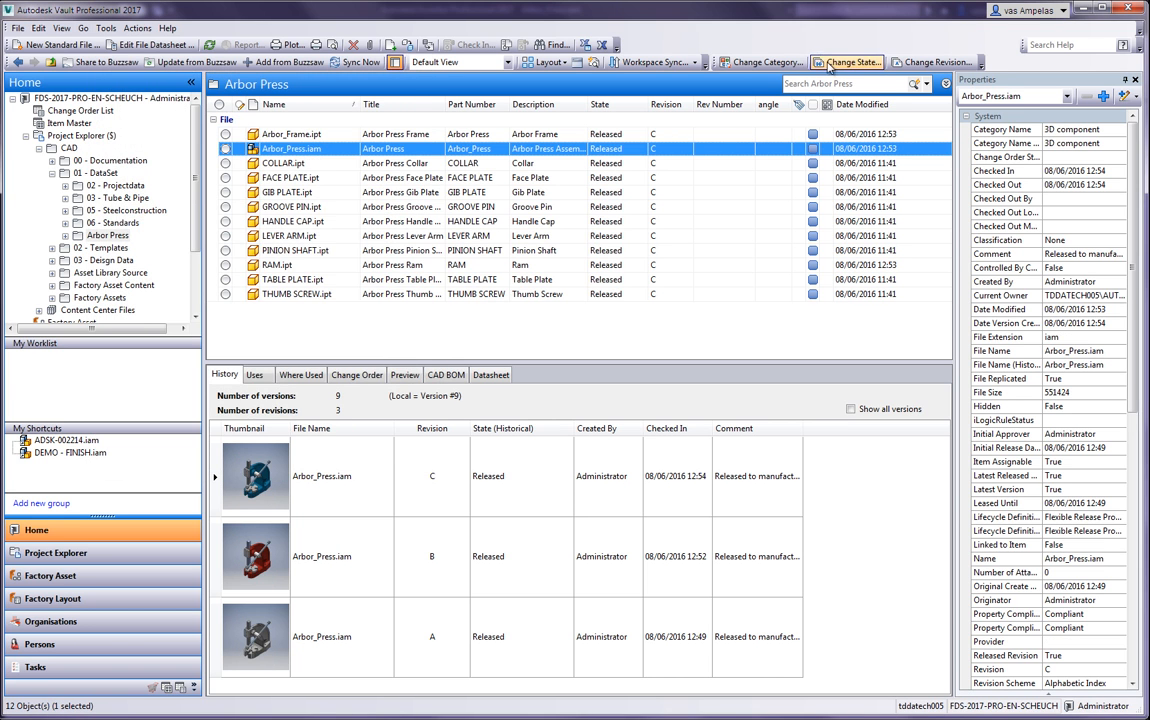
Step: Change the lifecycle state of Arbor_Press.iam and its parts to Work in Progress with the comment "Available for editing"
{"action": "left_click", "coordinate": [850, 62]}
{"action": "left_click", "coordinate": [299, 102]}
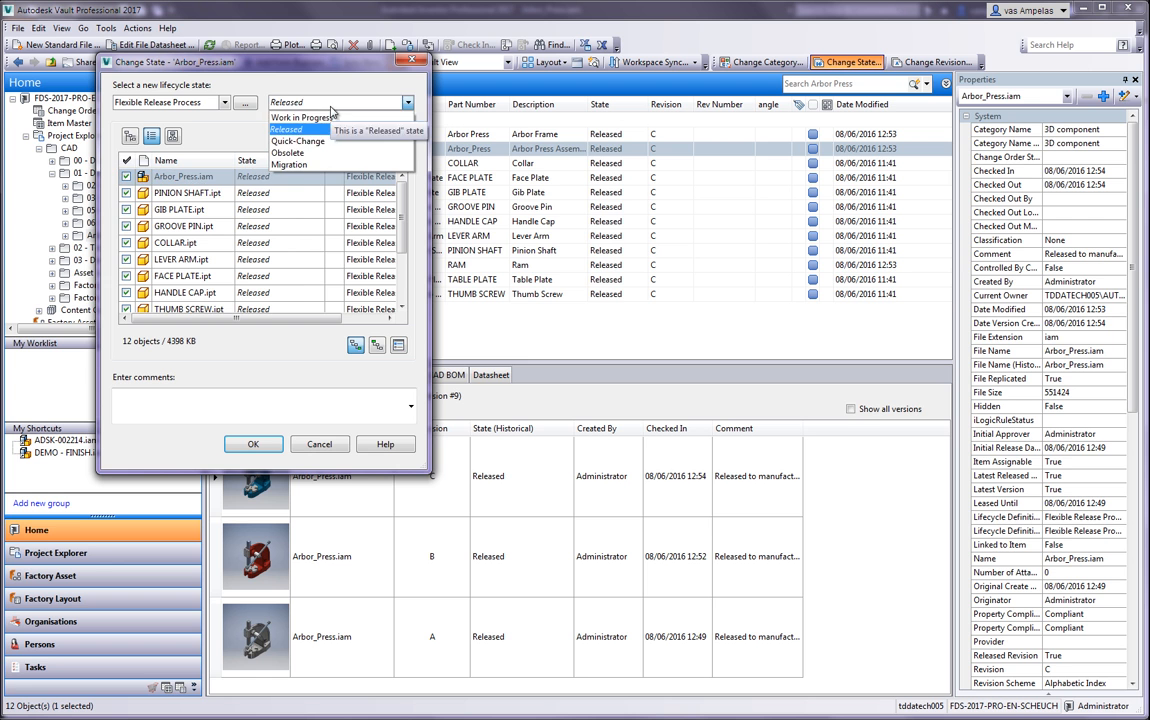
{"action": "left_click", "coordinate": [328, 119]}
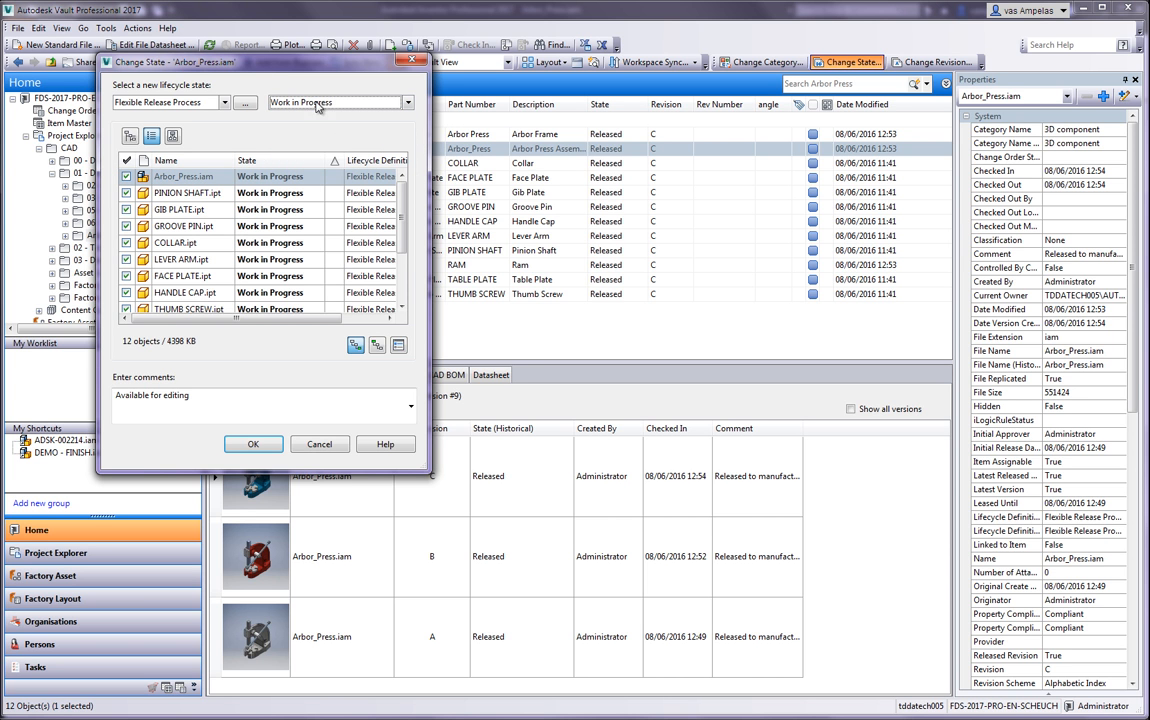
{"action": "left_click", "coordinate": [255, 446]}
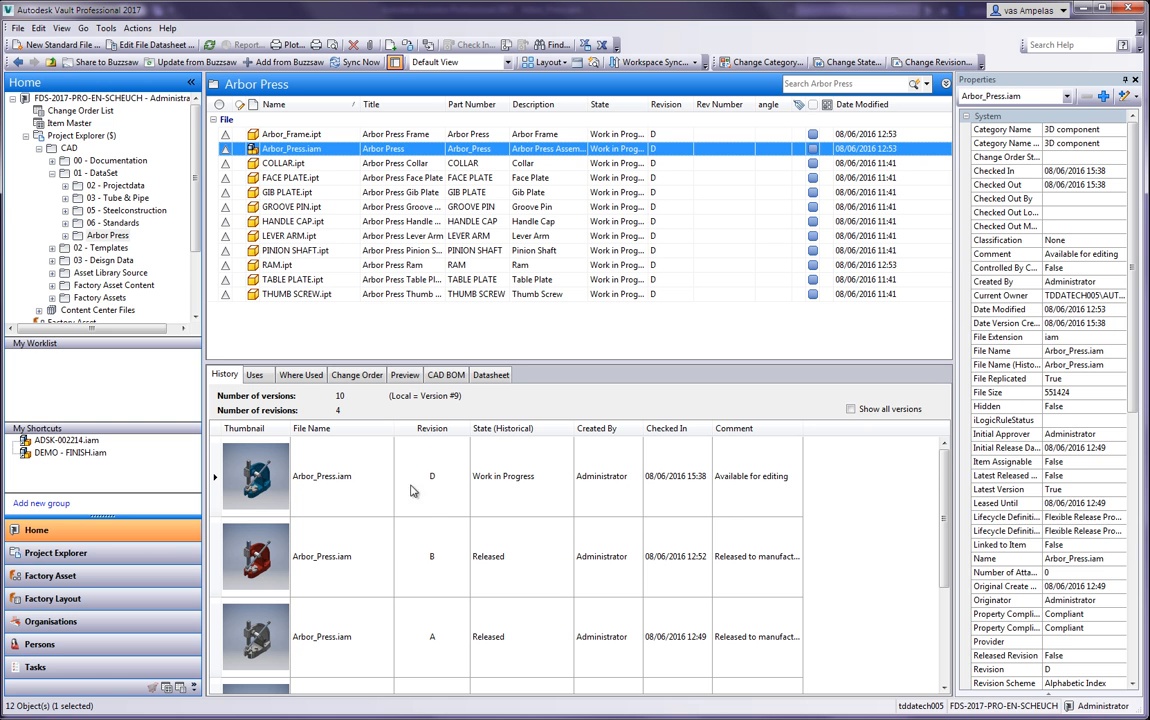
Step: Open Arbor_Press.iam in Inventor without checking it out, and display the Vault status of its files
{"action": "right_click", "coordinate": [300, 152]}
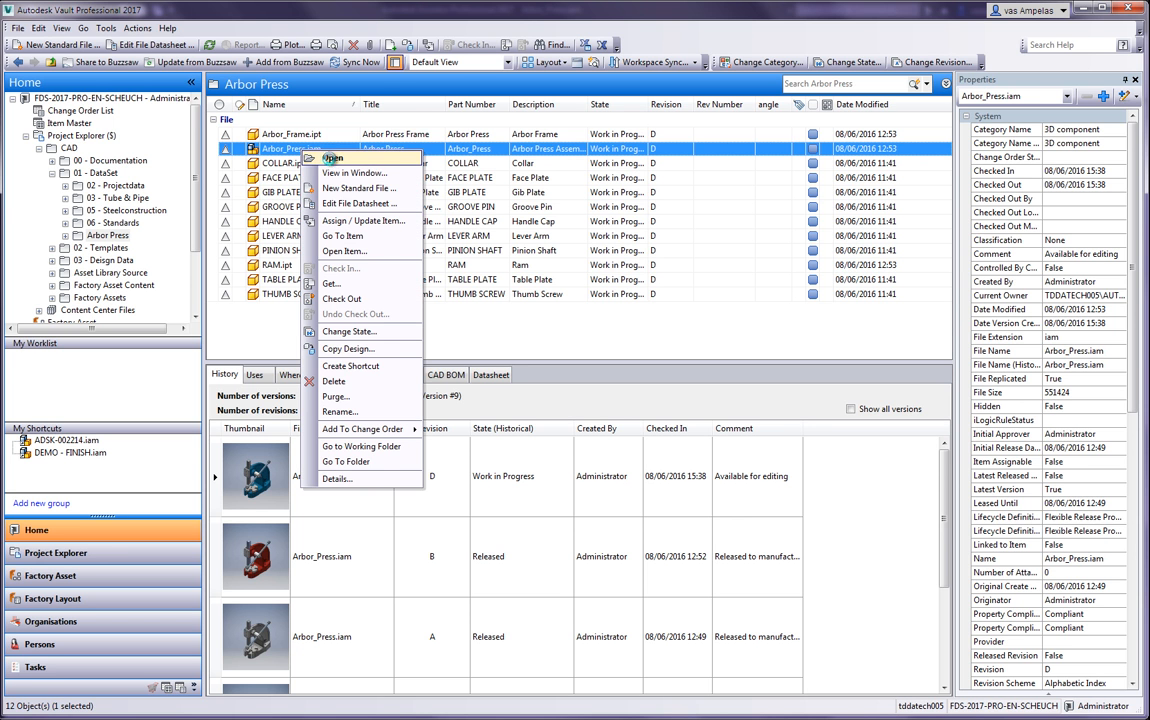
{"action": "left_click", "coordinate": [303, 155]}
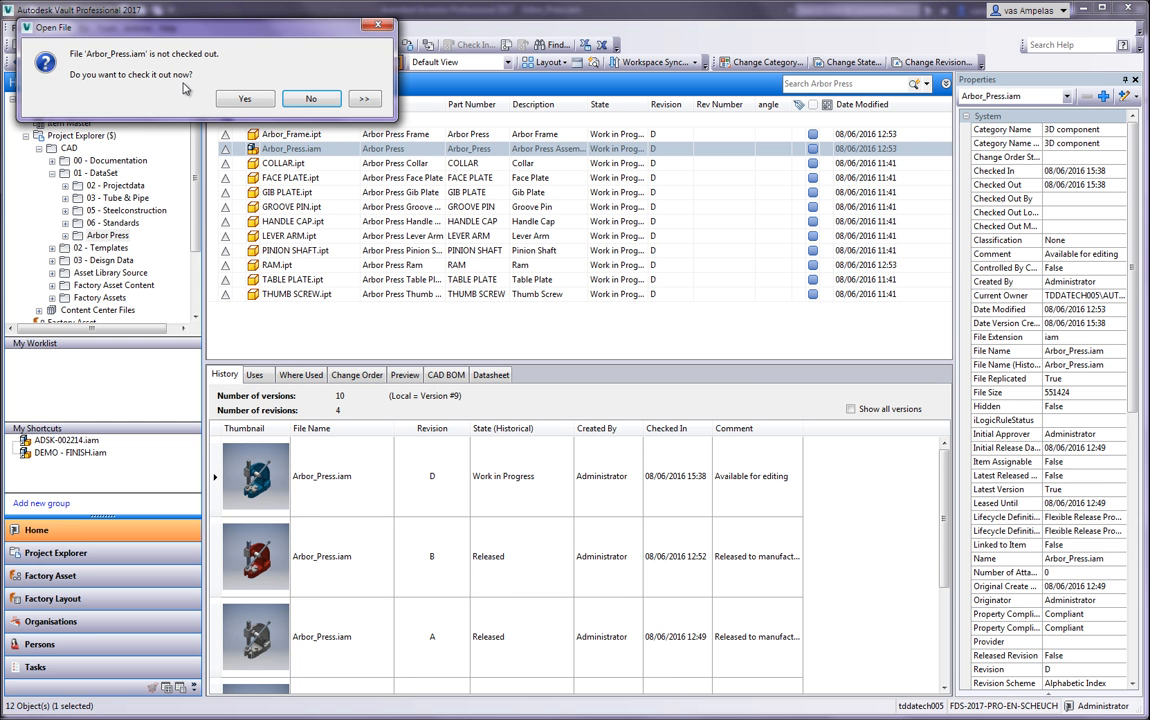
{"action": "left_click", "coordinate": [308, 98]}
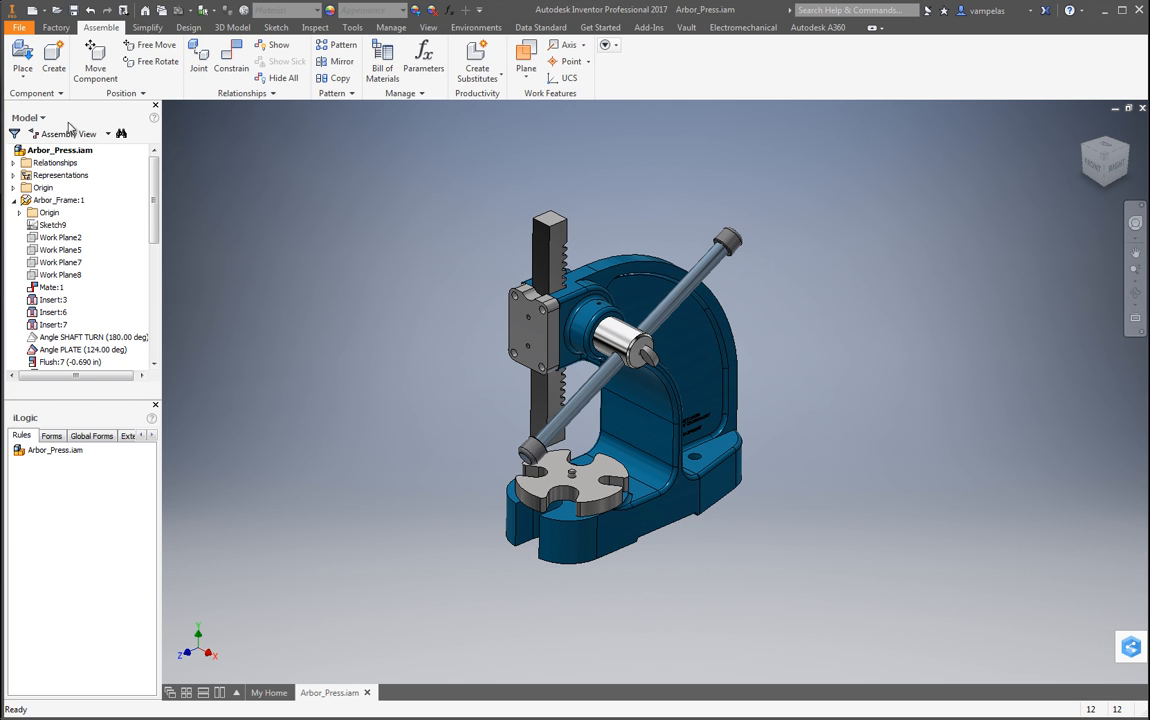
{"action": "left_click", "coordinate": [43, 118]}
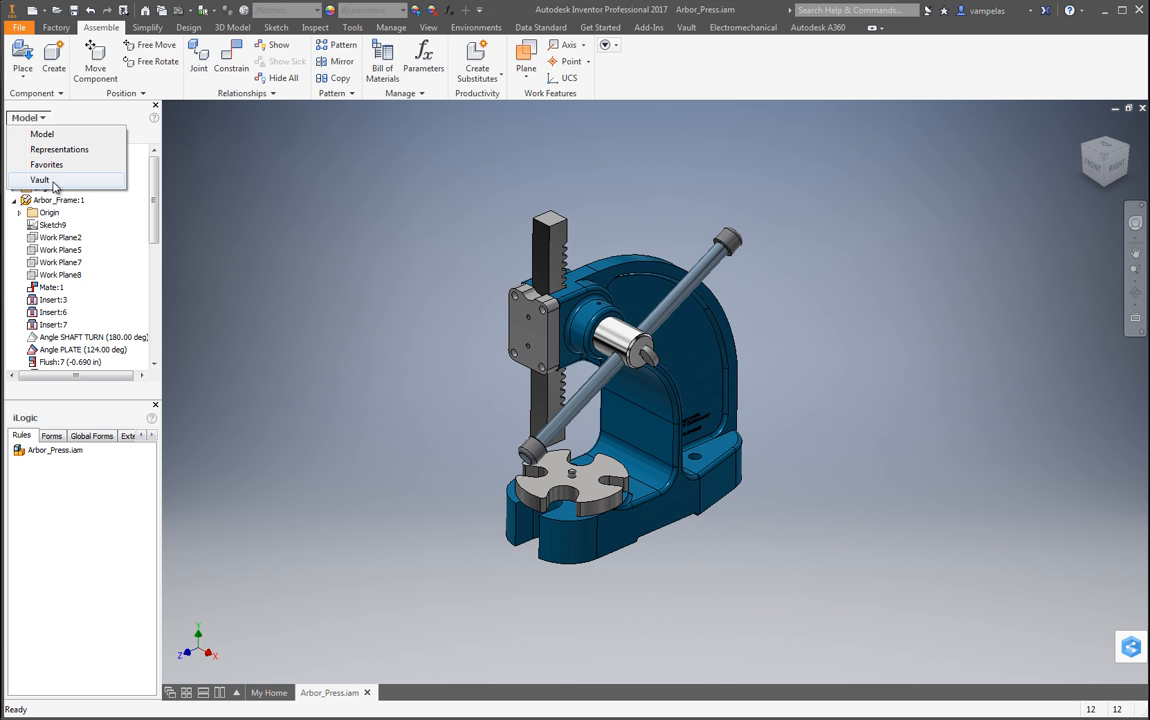
{"action": "left_click", "coordinate": [44, 178]}
{"action": "left_click", "coordinate": [80, 163]}
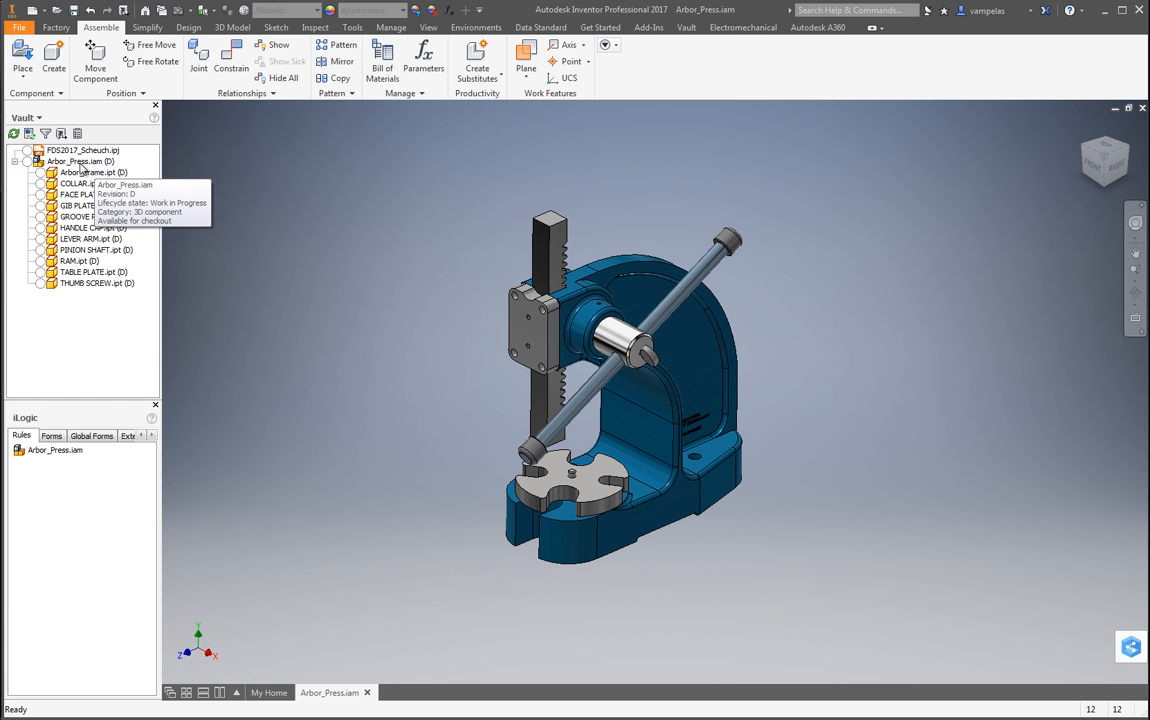
{"action": "right_click", "coordinate": [82, 166]}
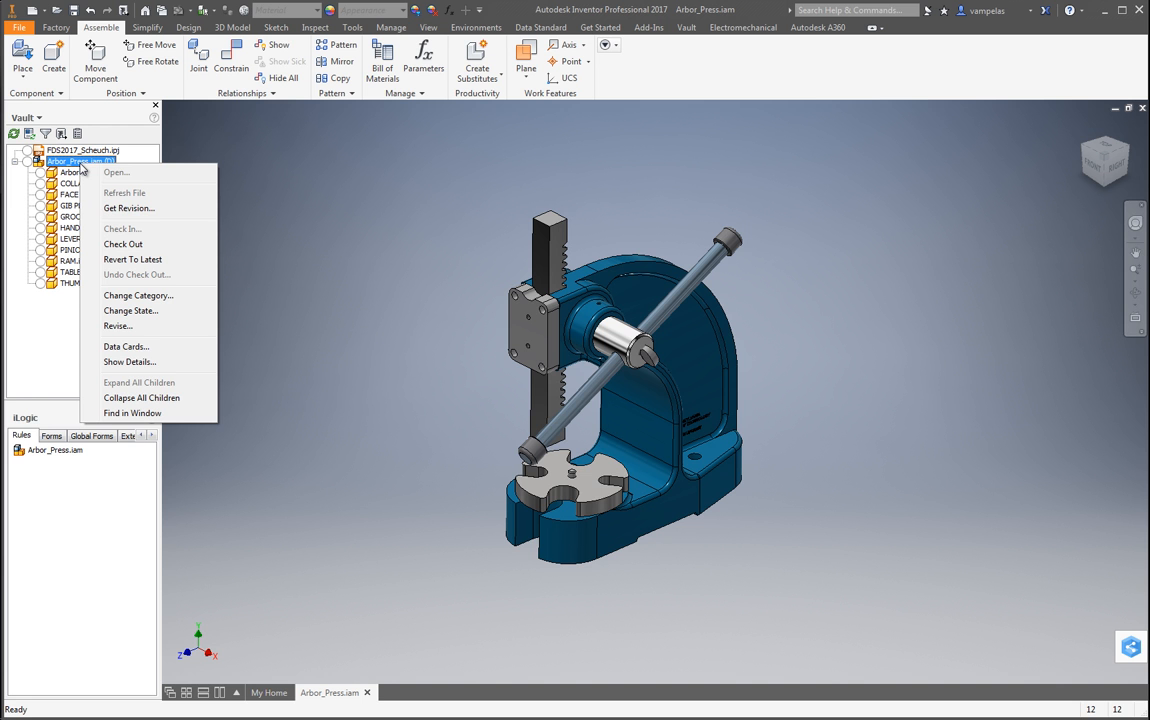
{"action": "left_click", "coordinate": [71, 281], "text": "shift"}
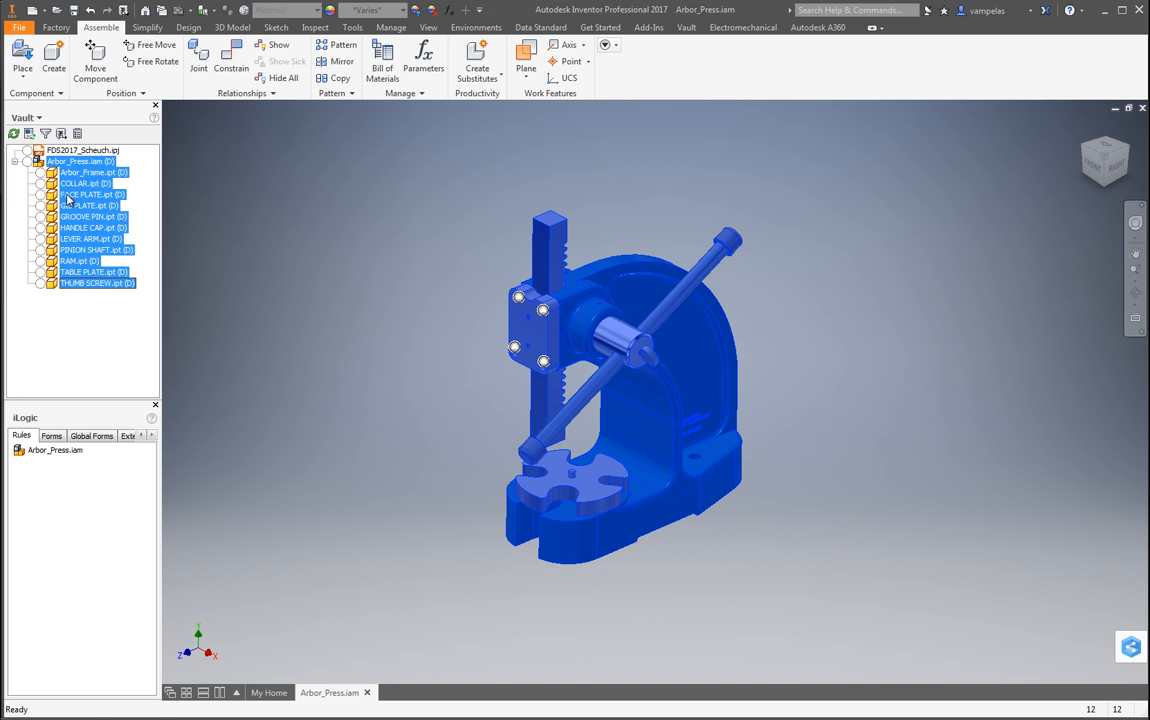
{"action": "right_click", "coordinate": [80, 172]}
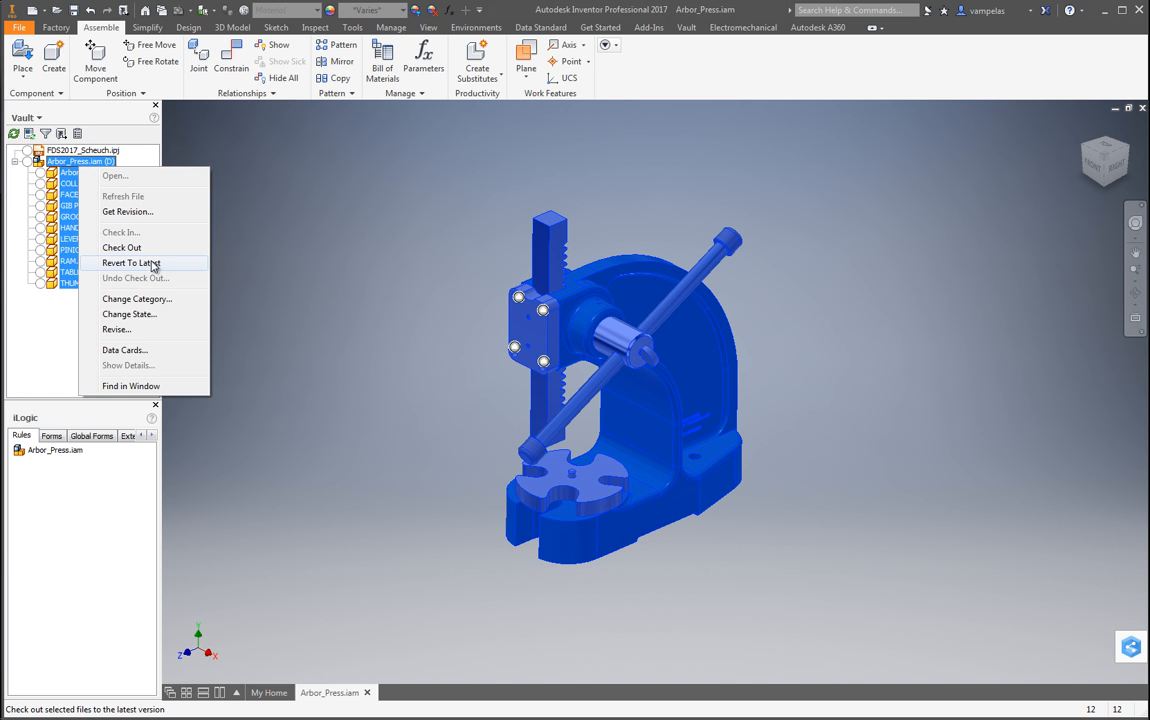
{"action": "left_click", "coordinate": [138, 211]}
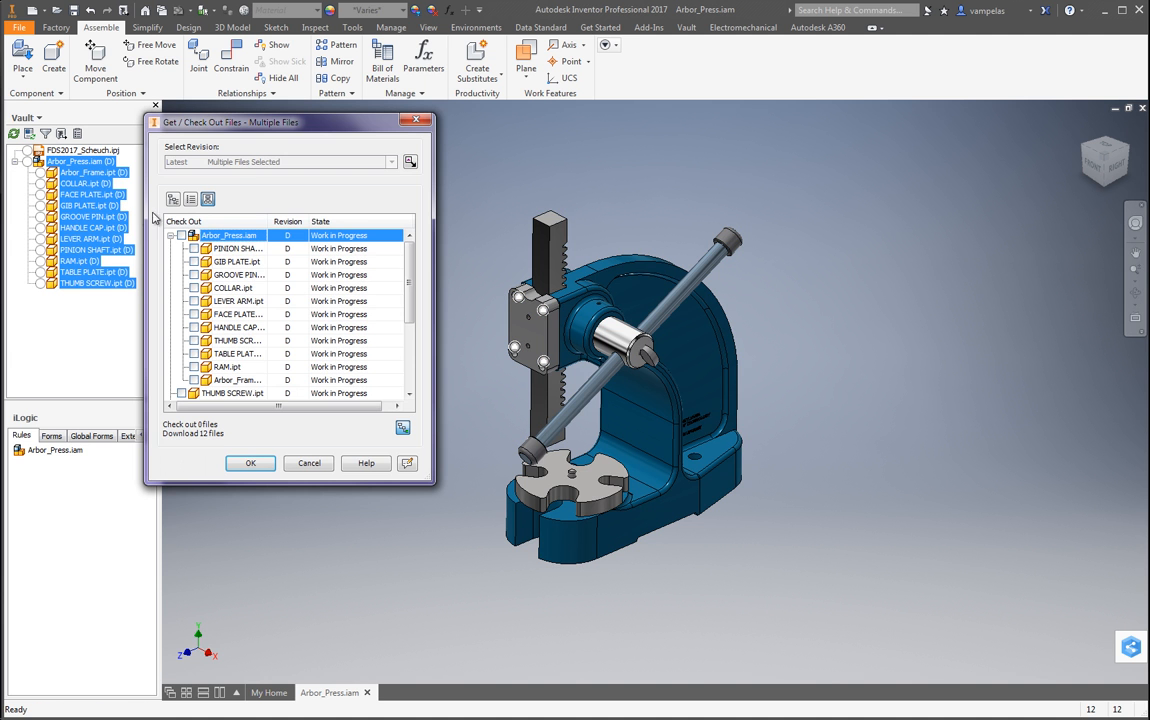
{"action": "left_click", "coordinate": [416, 120]}
Step: Get the released revision A of Arbor_Press.iam together with its parts, without checking out any files
{"action": "left_click", "coordinate": [80, 161]}
{"action": "right_click", "coordinate": [79, 162]}
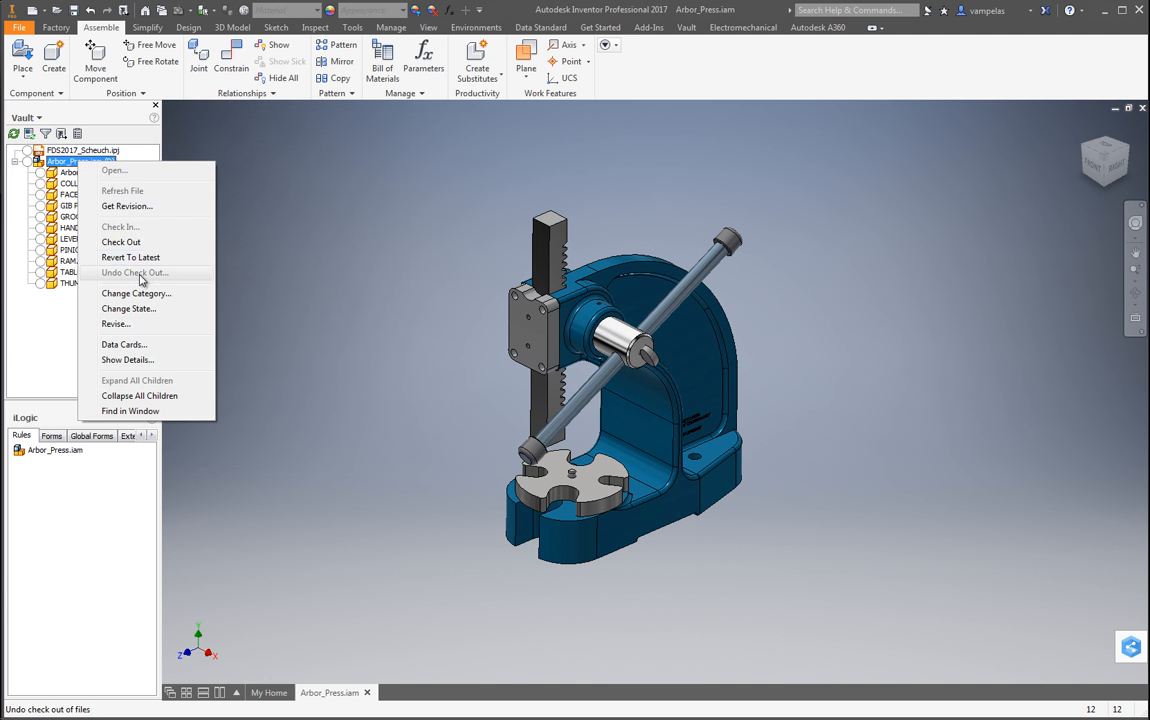
{"action": "left_click", "coordinate": [151, 207]}
{"action": "left_click_drag", "start_coordinate": [290, 118], "coordinate": [327, 115]}
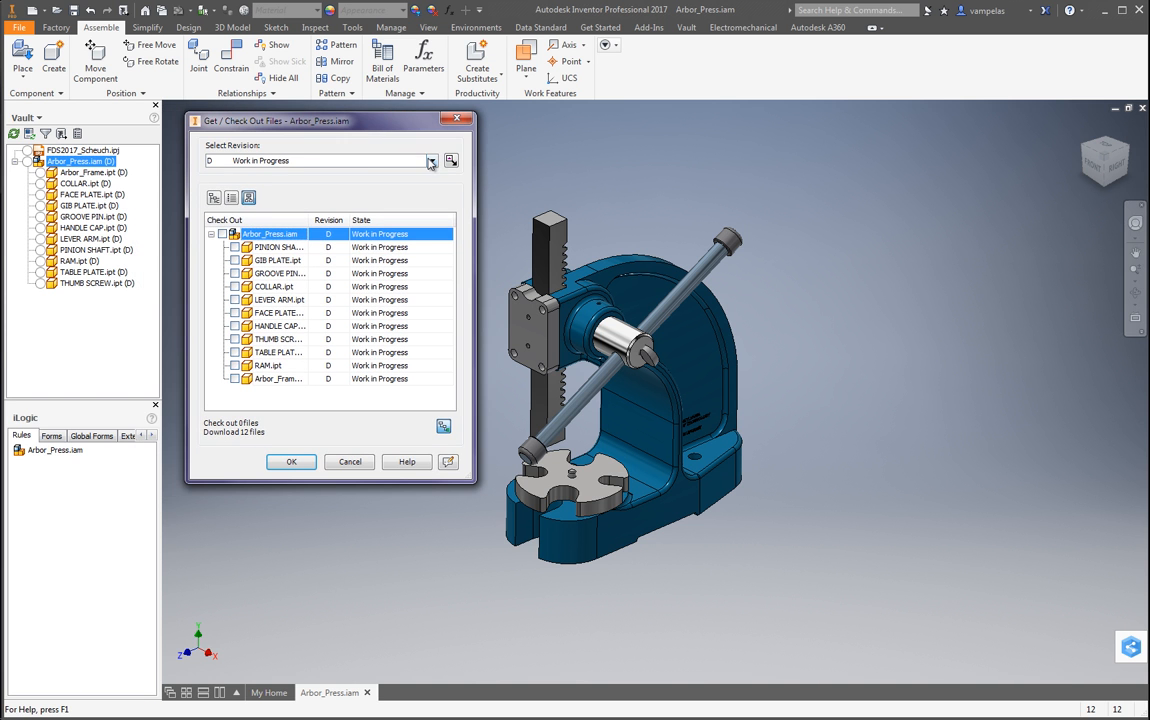
{"action": "left_click", "coordinate": [431, 164]}
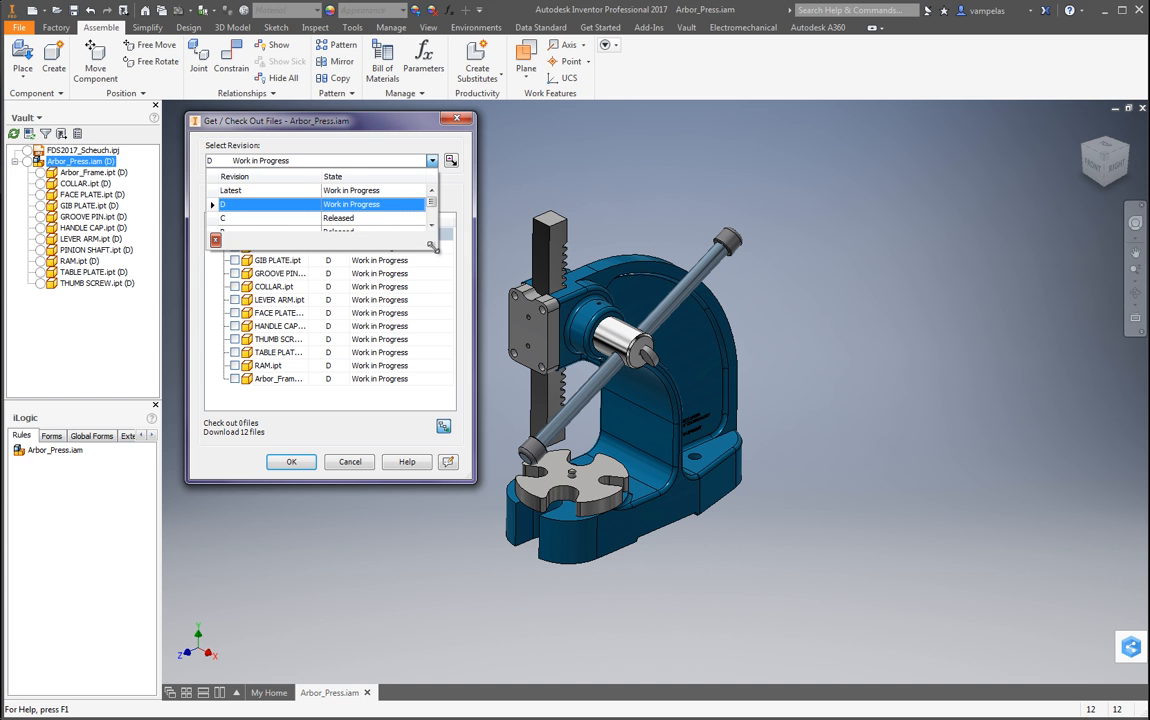
{"action": "left_click_drag", "start_coordinate": [456, 250], "coordinate": [476, 318]}
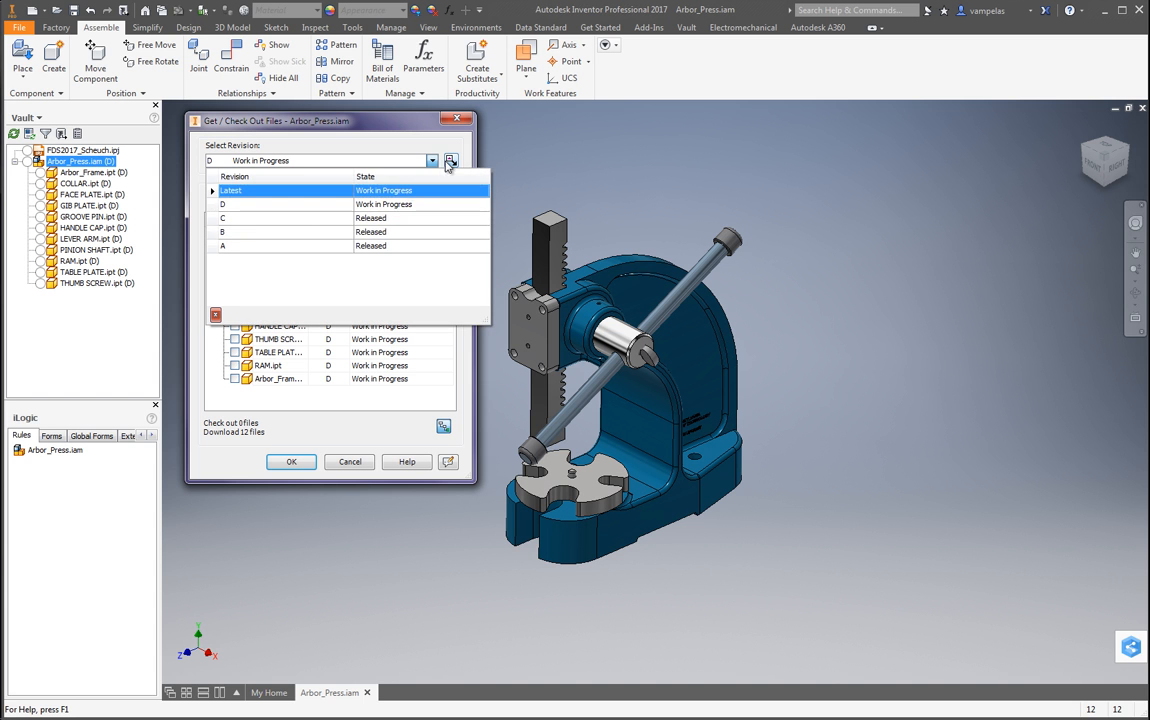
{"action": "left_click", "coordinate": [420, 143]}
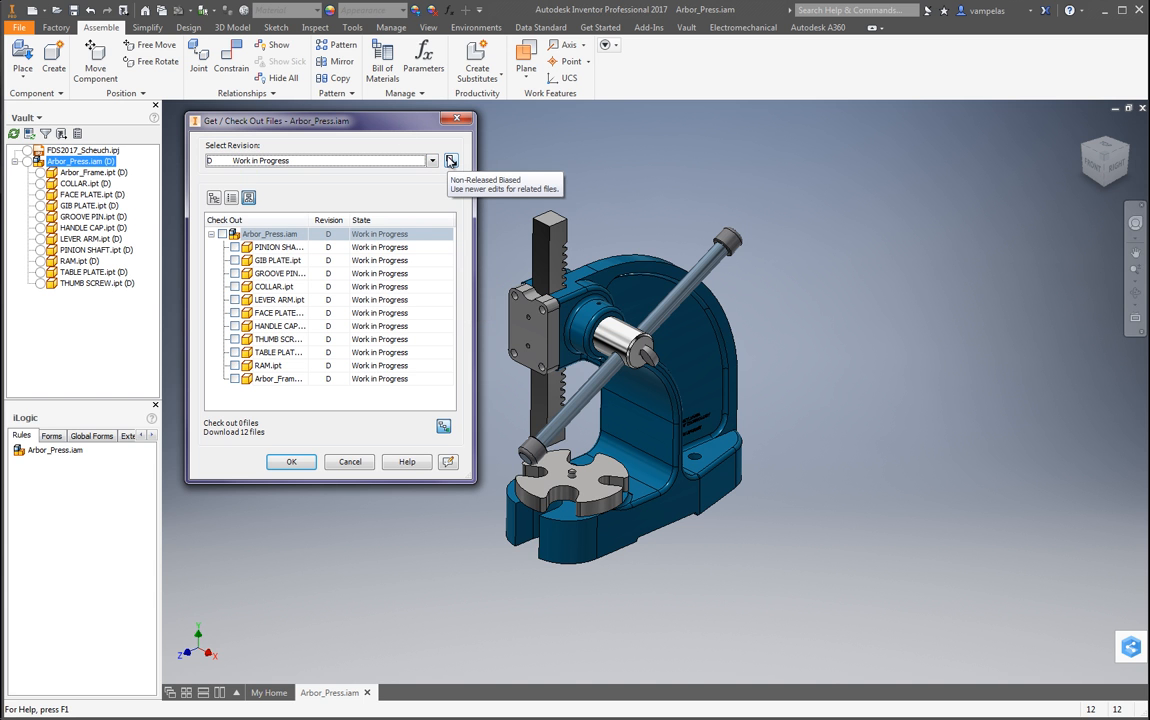
{"action": "left_click", "coordinate": [431, 161]}
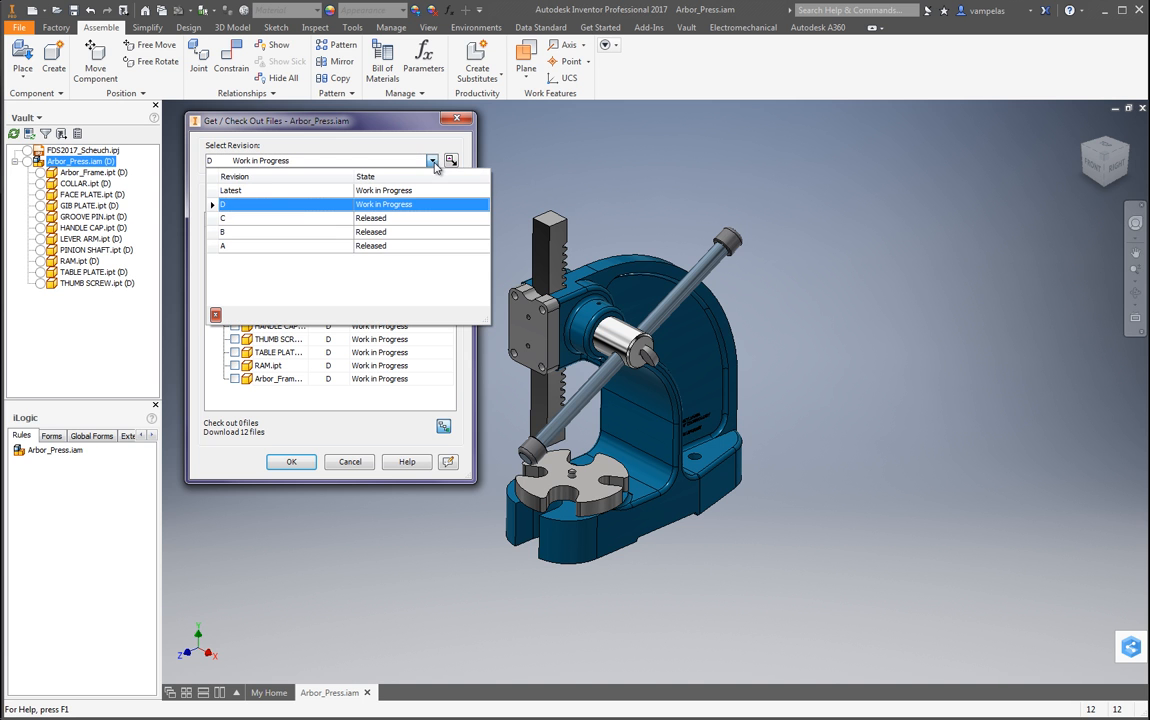
{"action": "left_click", "coordinate": [282, 248]}
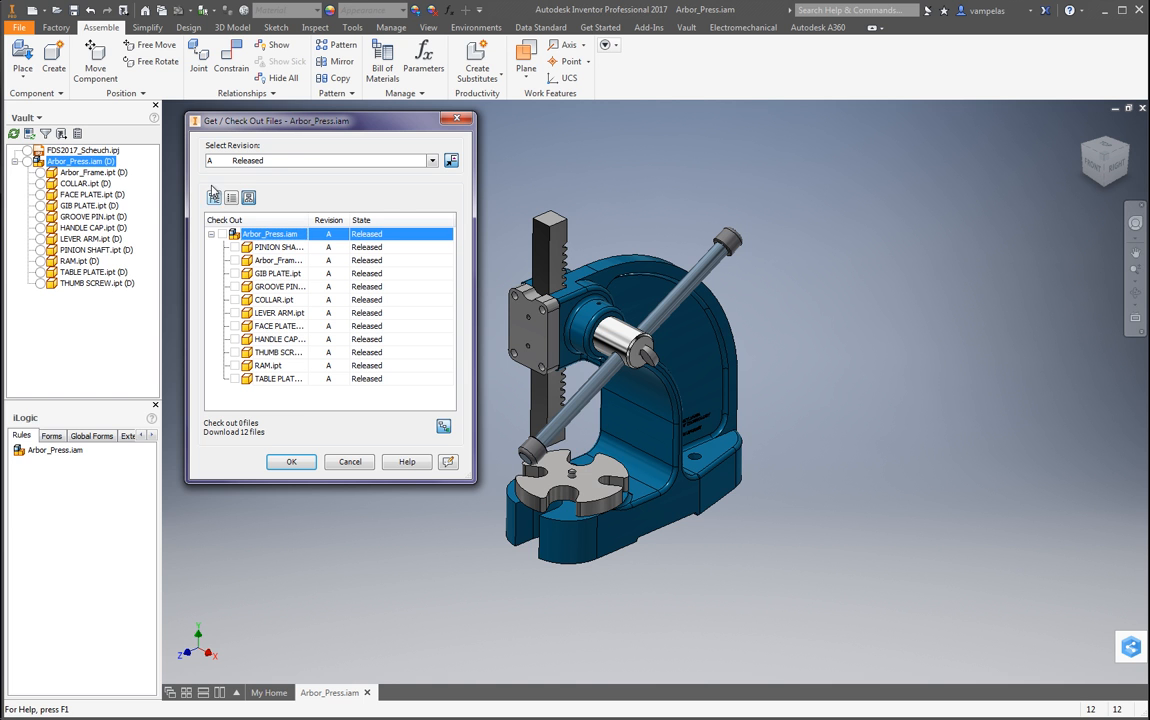
{"action": "left_click", "coordinate": [291, 462]}
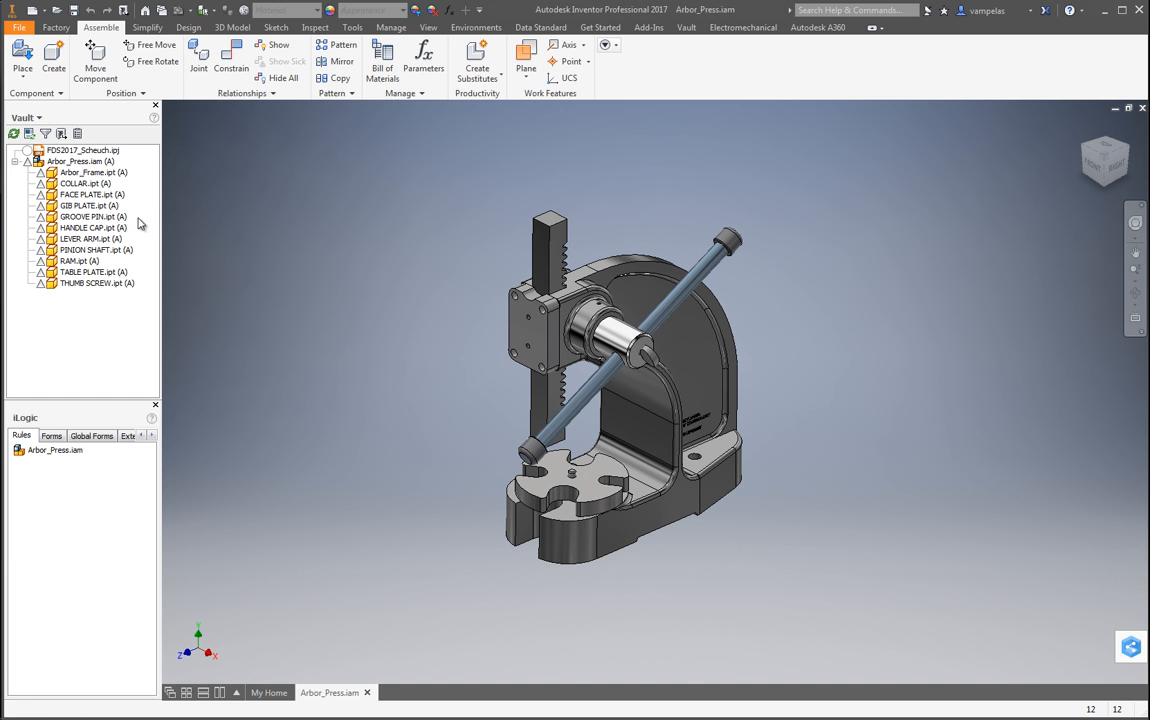
Step: Apply Revert To Latest to Arbor_Press.iam and all its parts, accepting the historical-data check-out and updating all out-of-date properties
{"action": "left_click", "coordinate": [86, 162]}
{"action": "left_click", "coordinate": [90, 283], "text": "shift"}
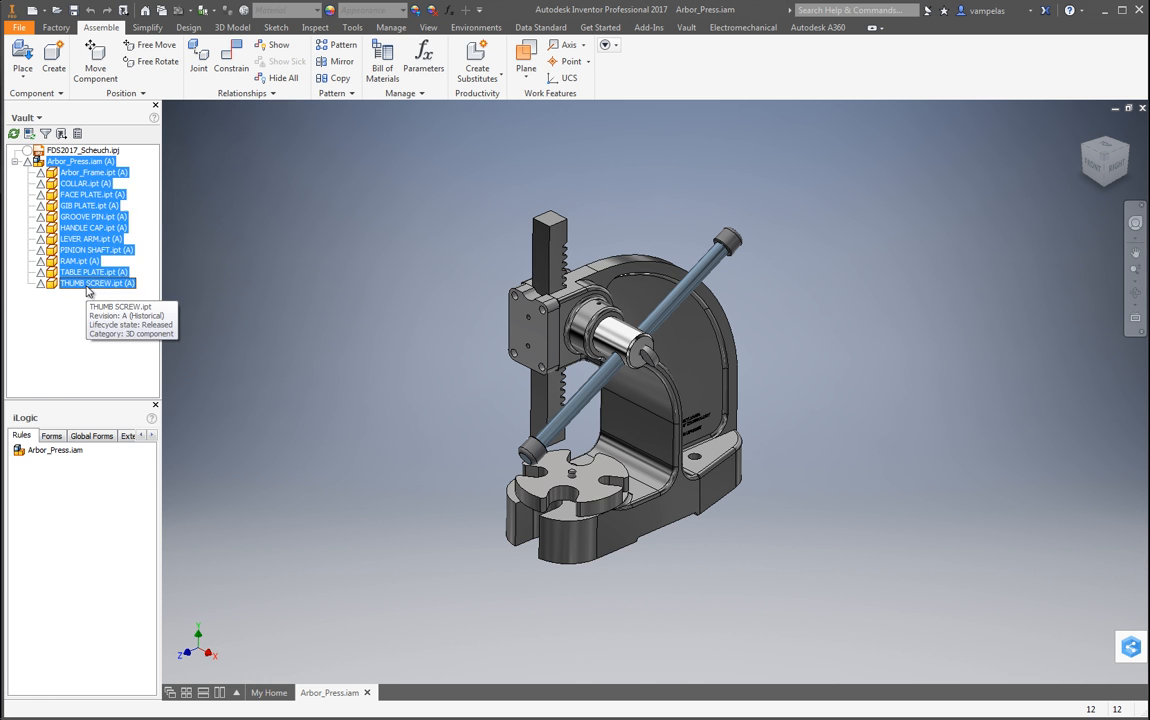
{"action": "right_click", "coordinate": [83, 166]}
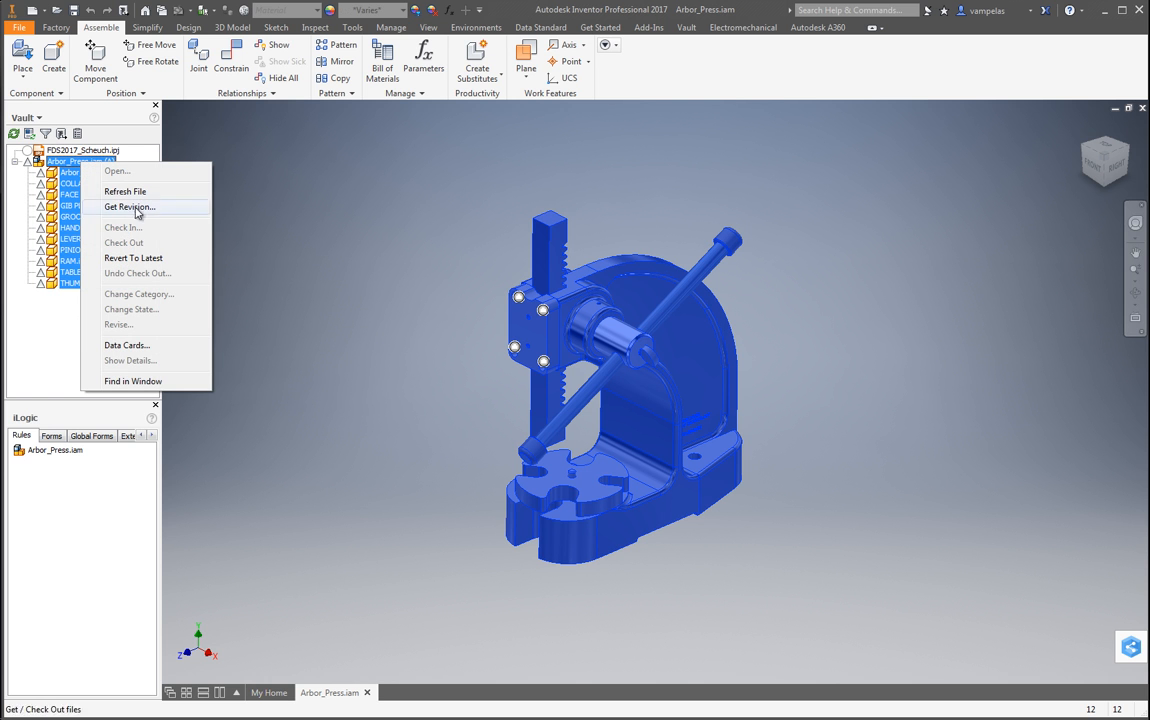
{"action": "left_click", "coordinate": [146, 260]}
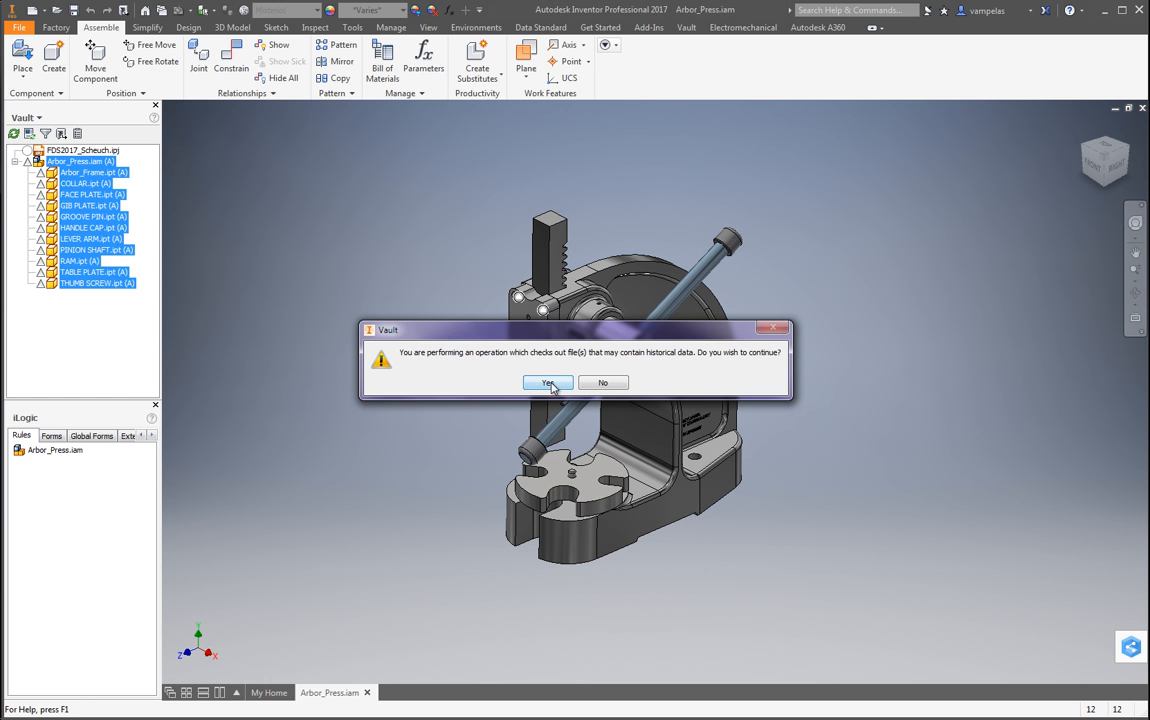
{"action": "left_click", "coordinate": [548, 384]}
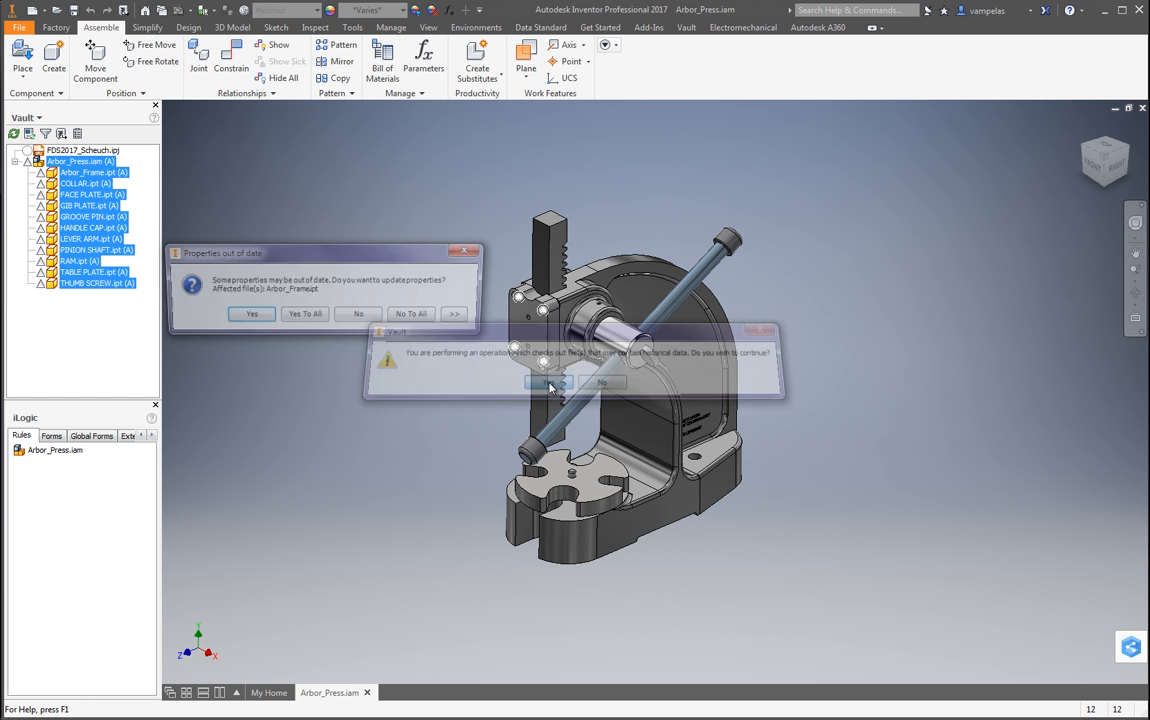
{"action": "left_click", "coordinate": [305, 316]}
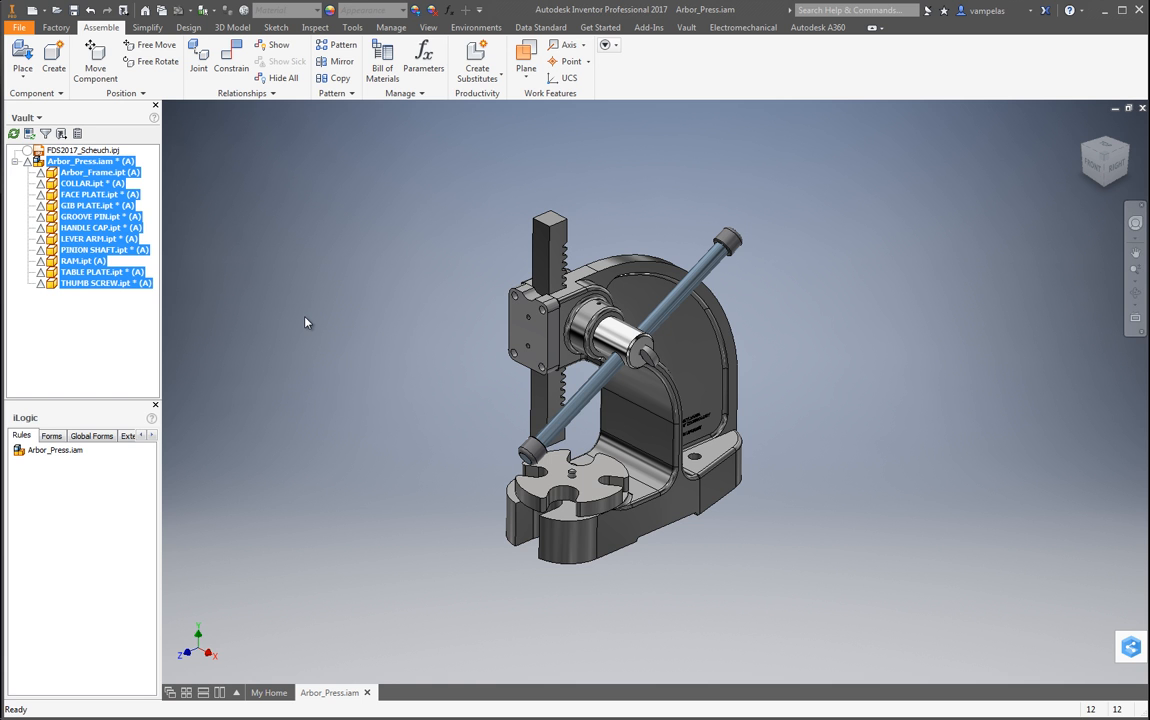
Step: Save the reverted Arbor_Press.iam assembly together with all its dependent files that require saving
{"action": "left_click", "coordinate": [94, 162]}
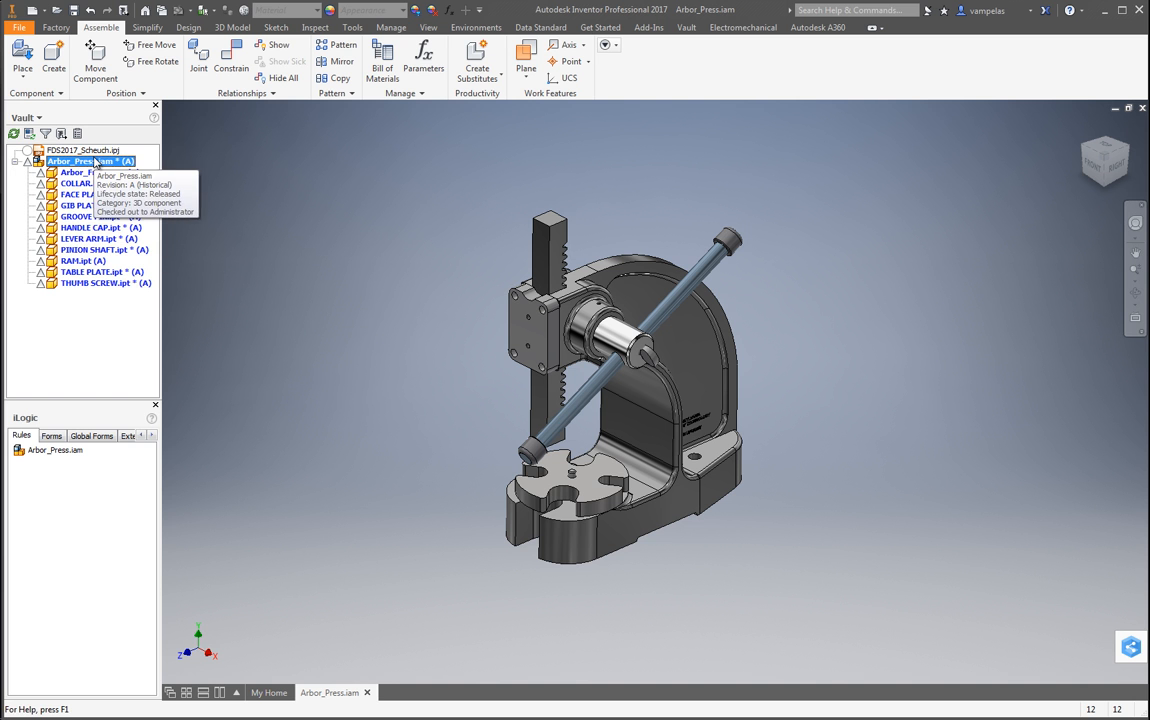
{"action": "left_click", "coordinate": [73, 10]}
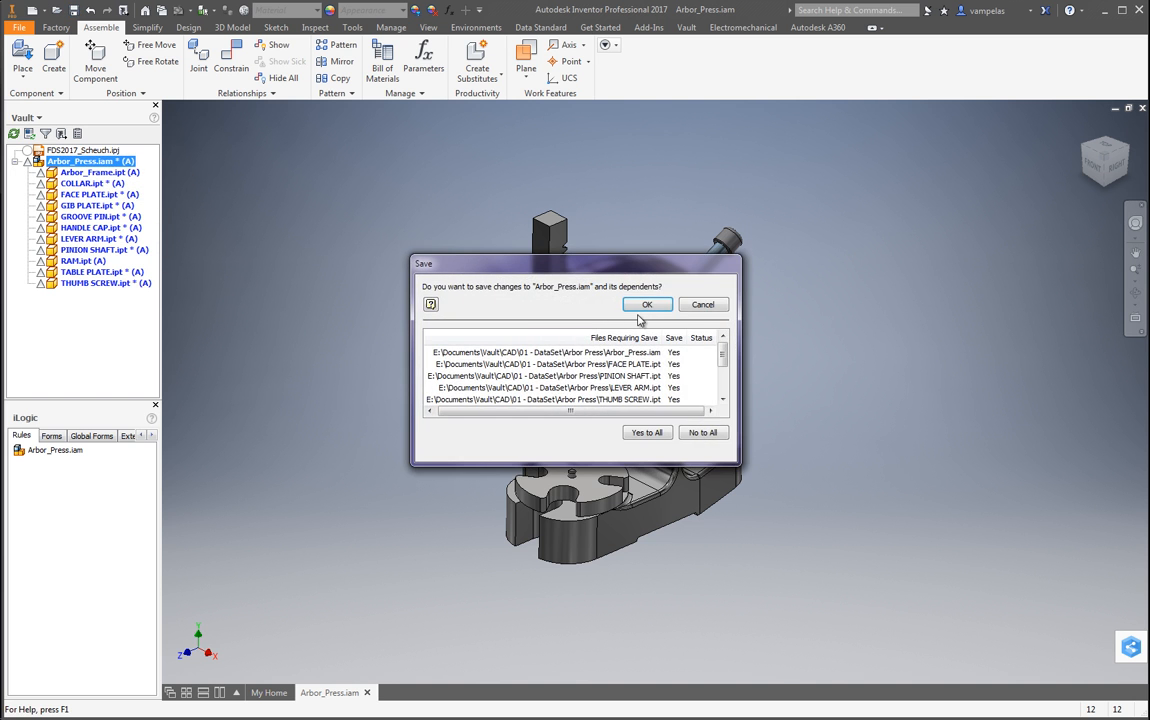
{"action": "left_click", "coordinate": [645, 304]}
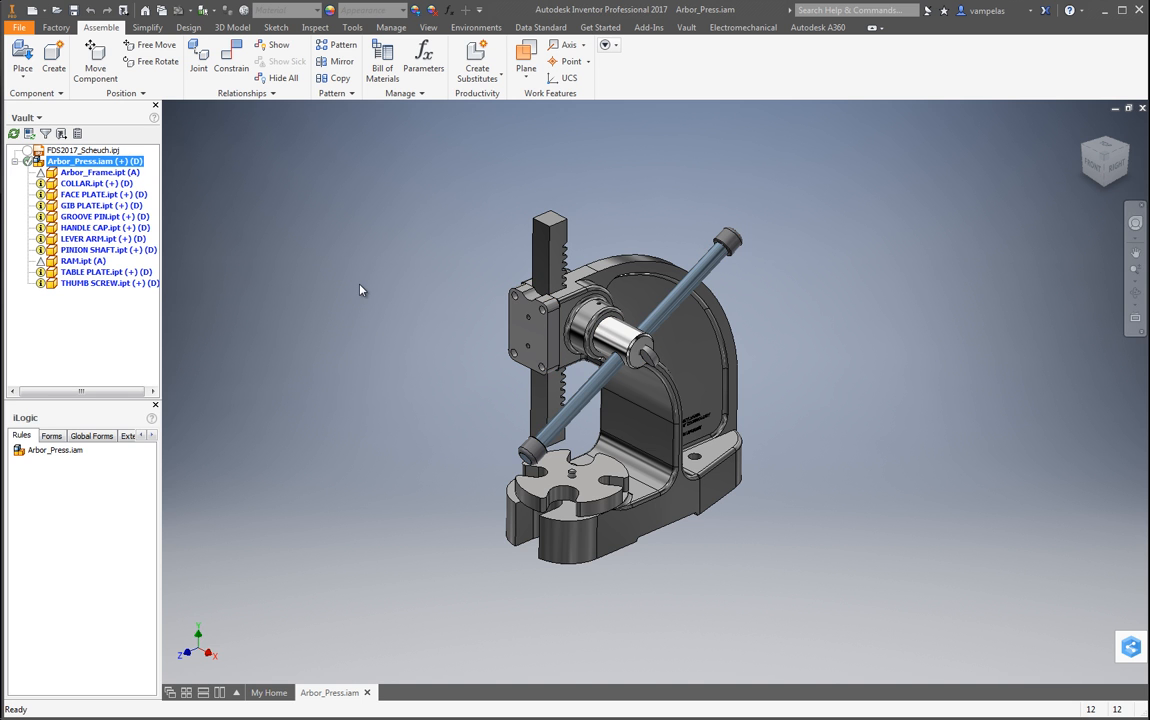
Step: Check in Arbor_Press.iam and all its parts to Vault with the comment "Reverted back to Revision A"
{"action": "right_click", "coordinate": [98, 162]}
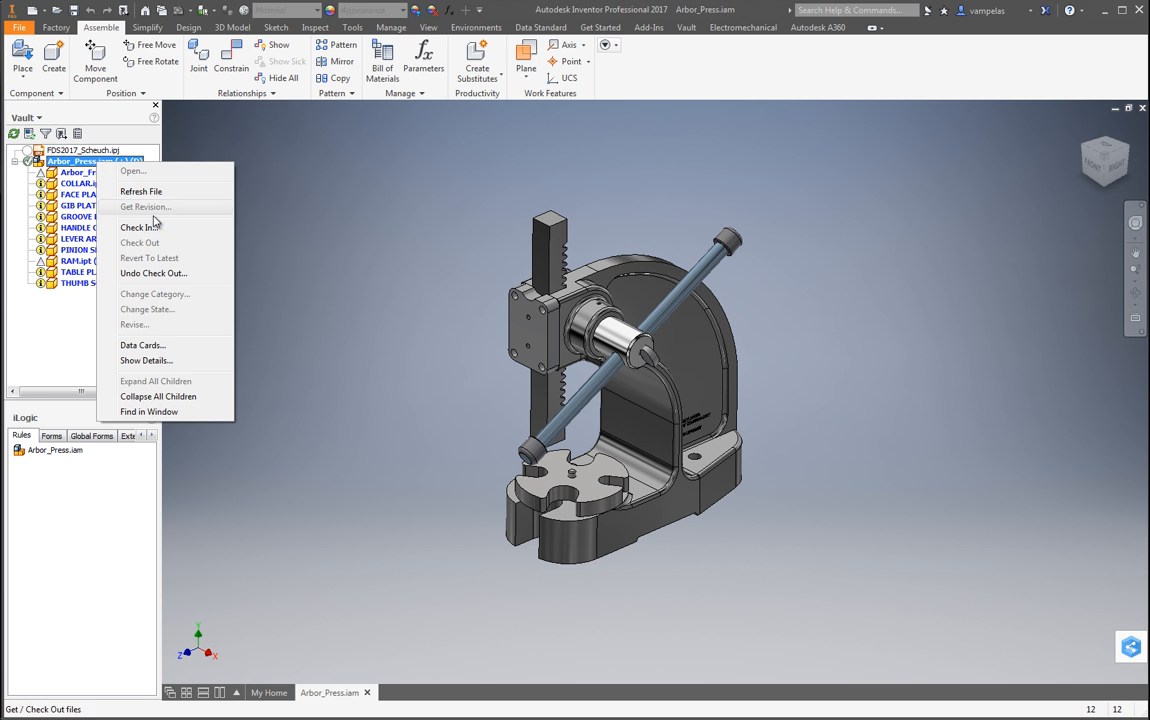
{"action": "left_click", "coordinate": [156, 232]}
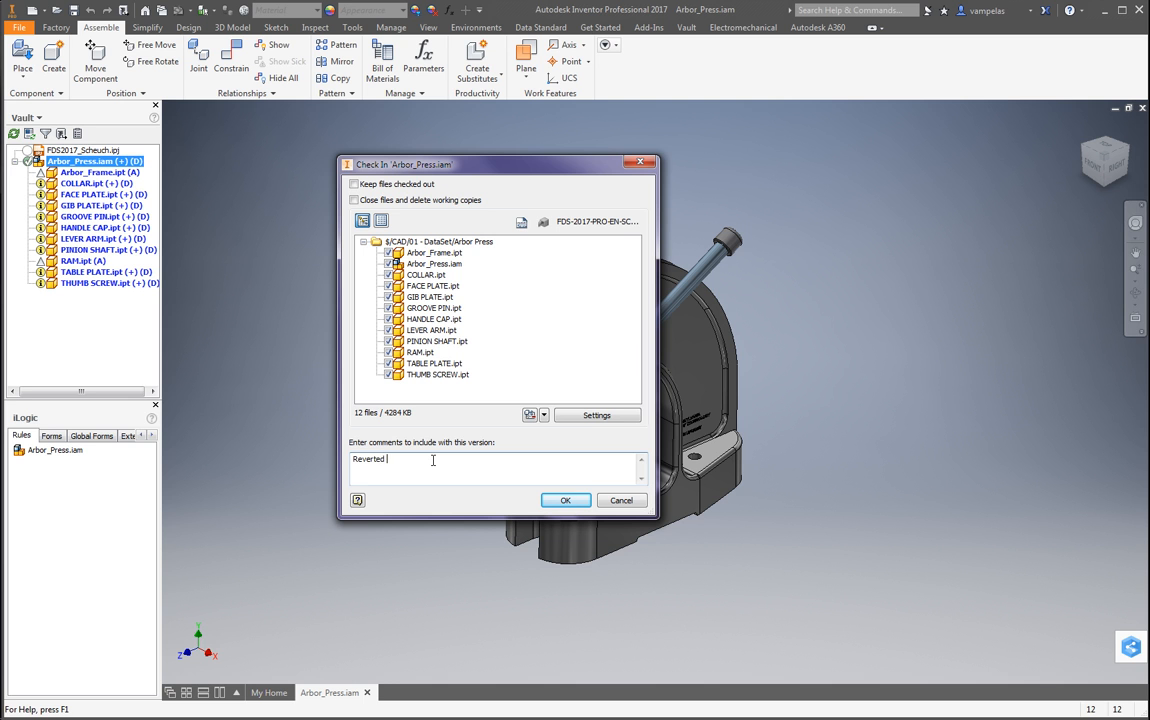
{"action": "type", "text": "Reverted back to vervision A"}
{"action": "left_click", "coordinate": [565, 501]}
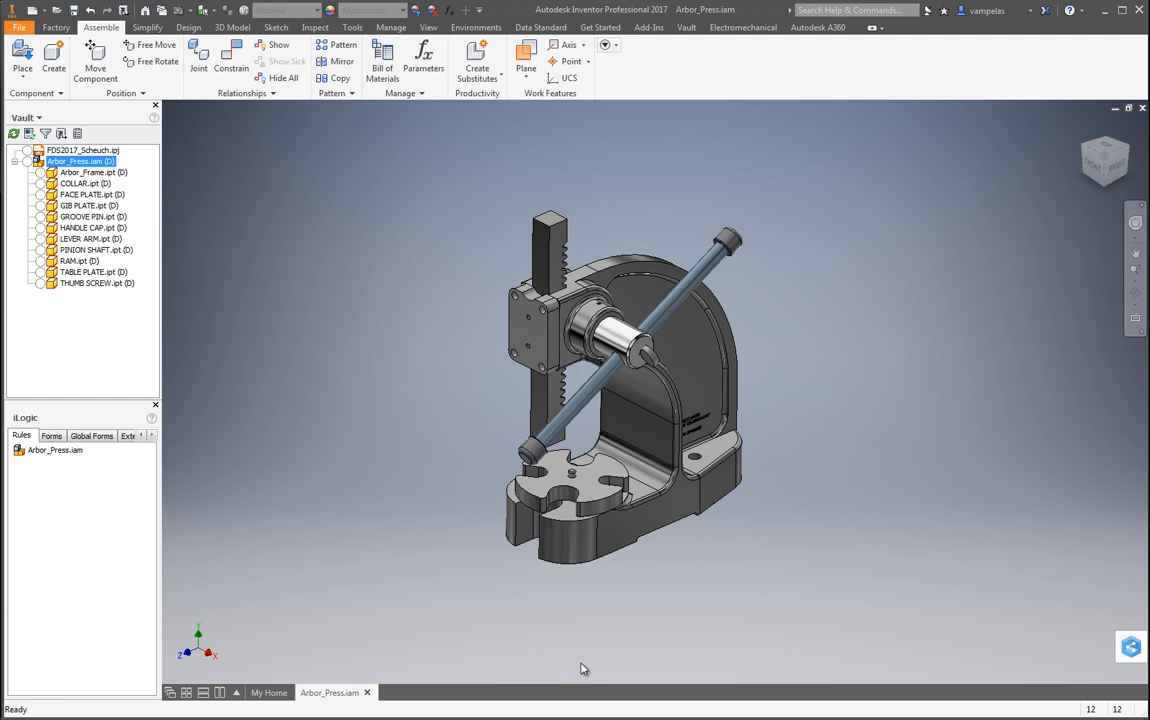
Step: Switch to Vault, refresh the Arbor Press folder, and enlarge the history of Arbor_Press.iam to compare its revisions from A to D
{"action": "key", "text": "alt+Tab"}
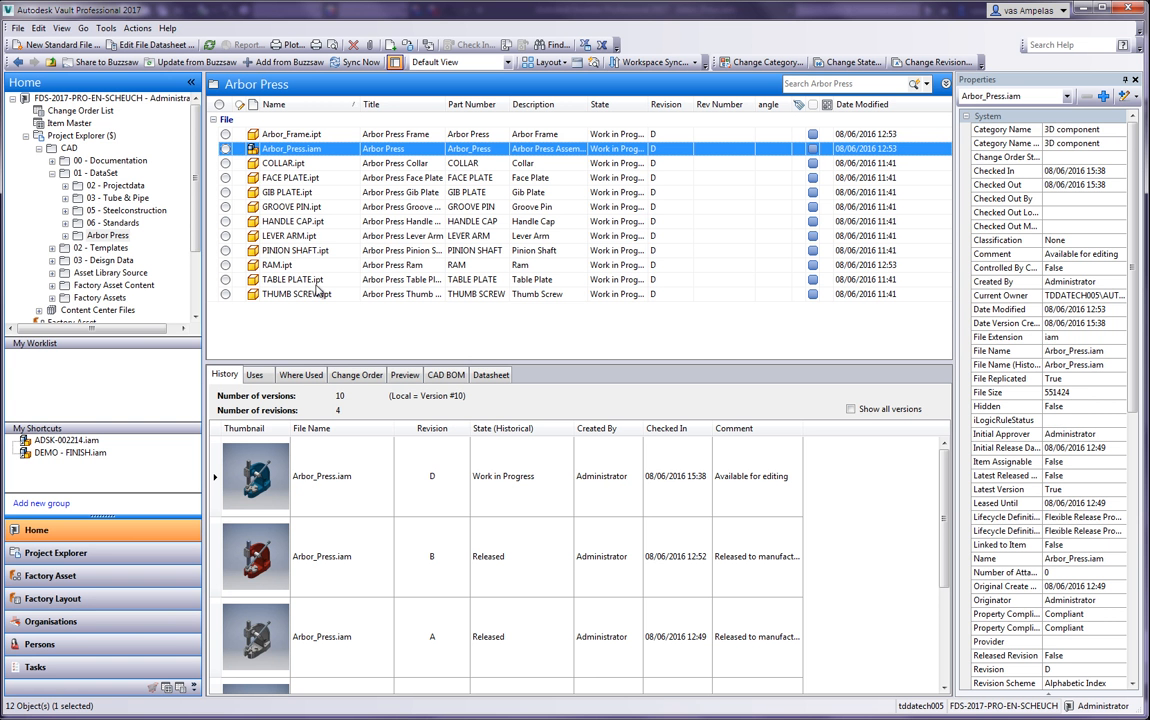
{"action": "left_click", "coordinate": [210, 45]}
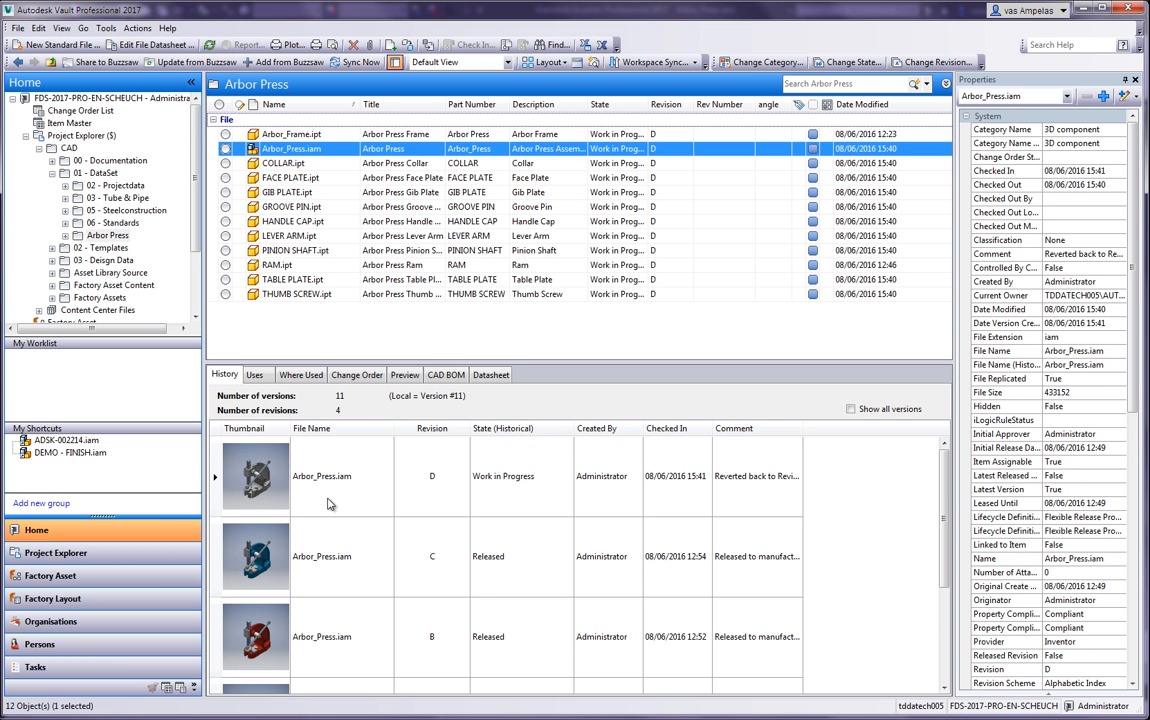
{"action": "left_click_drag", "start_coordinate": [424, 362], "coordinate": [378, 275]}
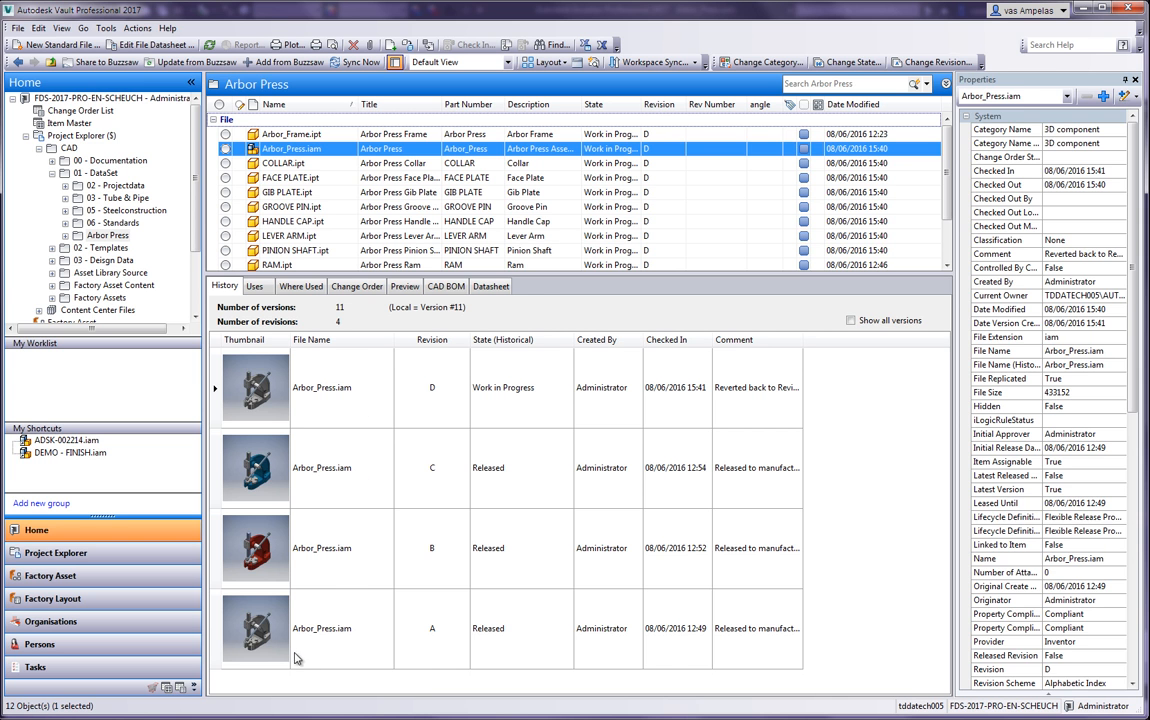
{"action": "left_click", "coordinate": [357, 628]}
{"action": "left_click", "coordinate": [300, 468]}
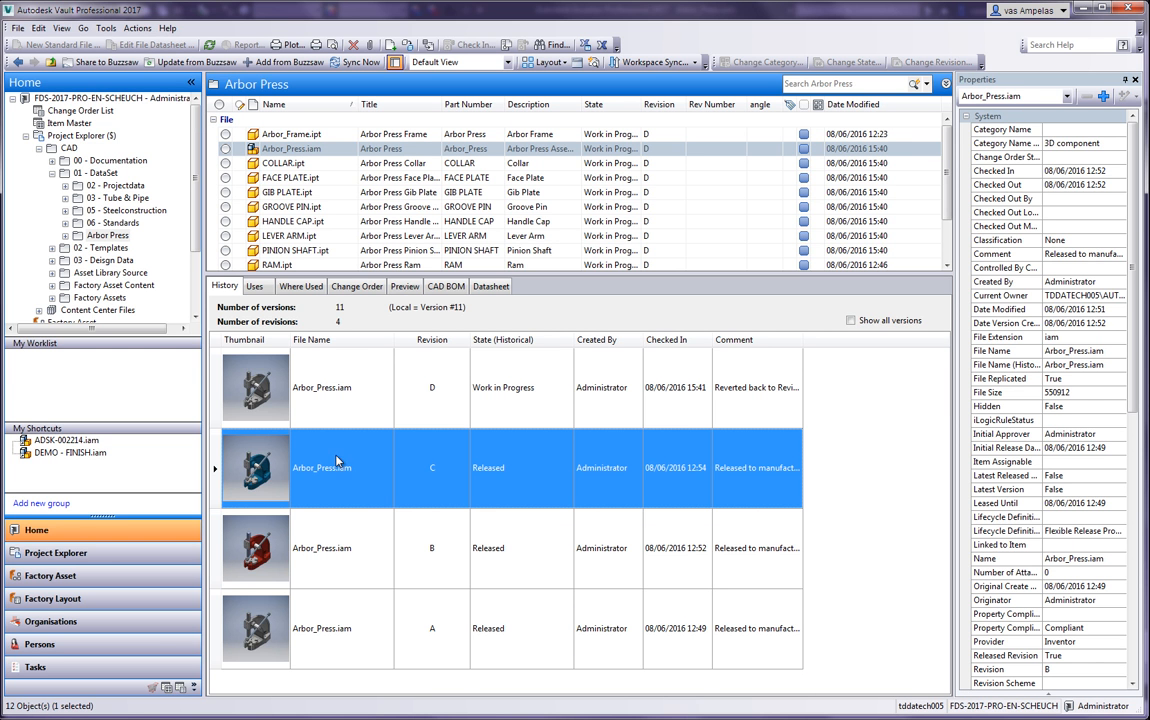
{"action": "left_click", "coordinate": [355, 389]}
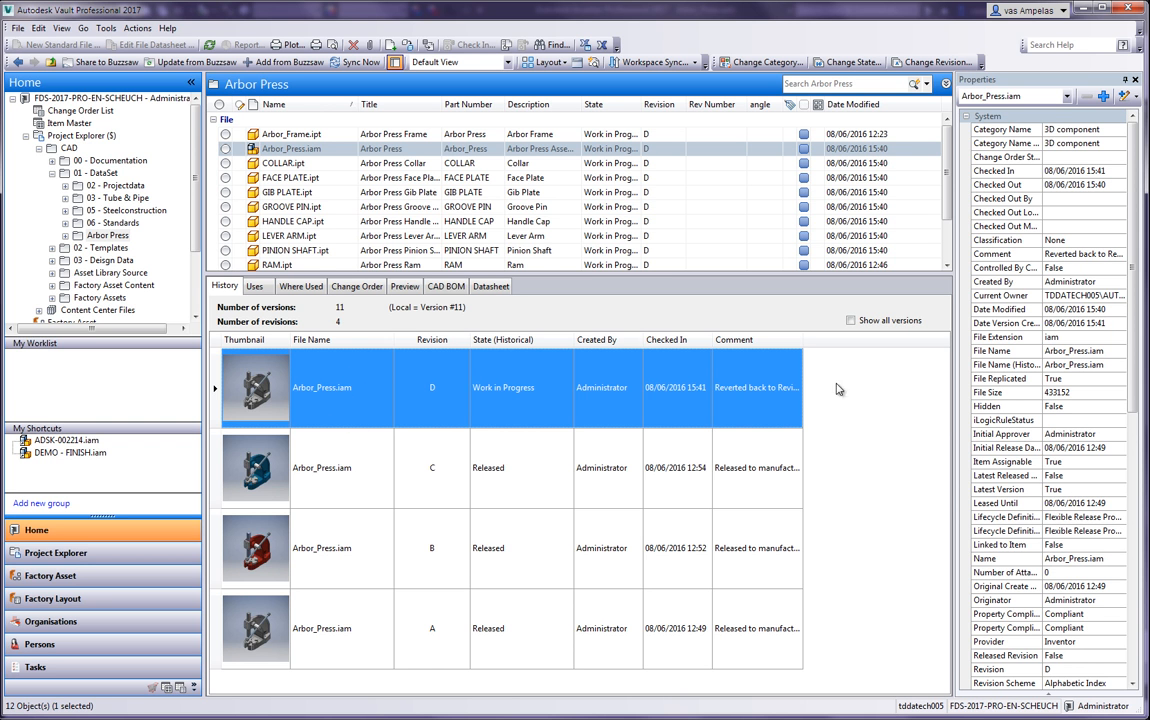